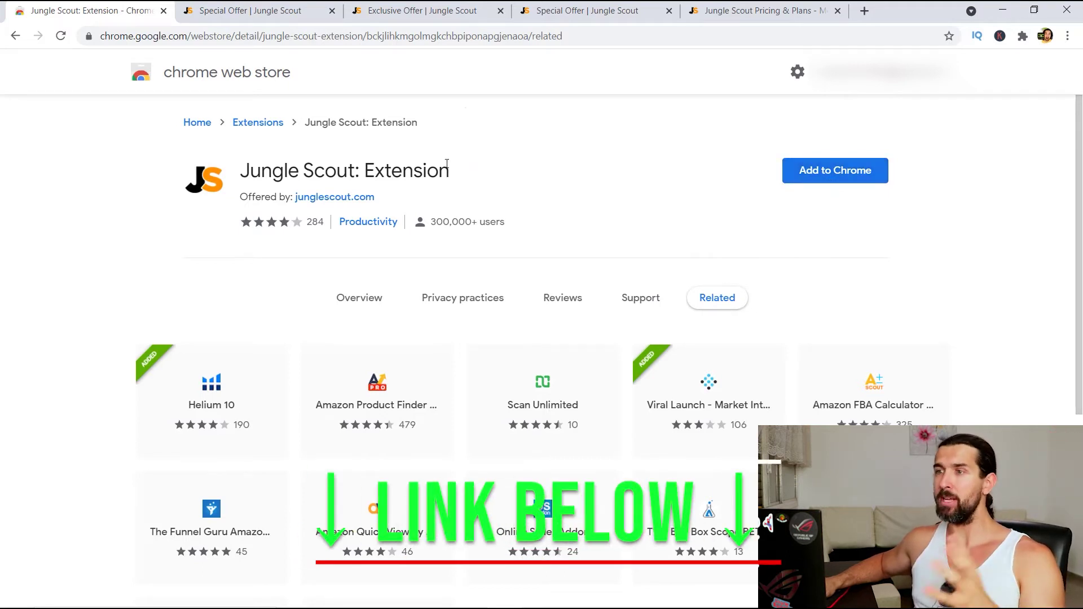
Choose Add to Chrome on the Jungle Scout: Extension store page to bring up the permission prompt.
{"action": "left_click", "coordinate": [811, 179]}
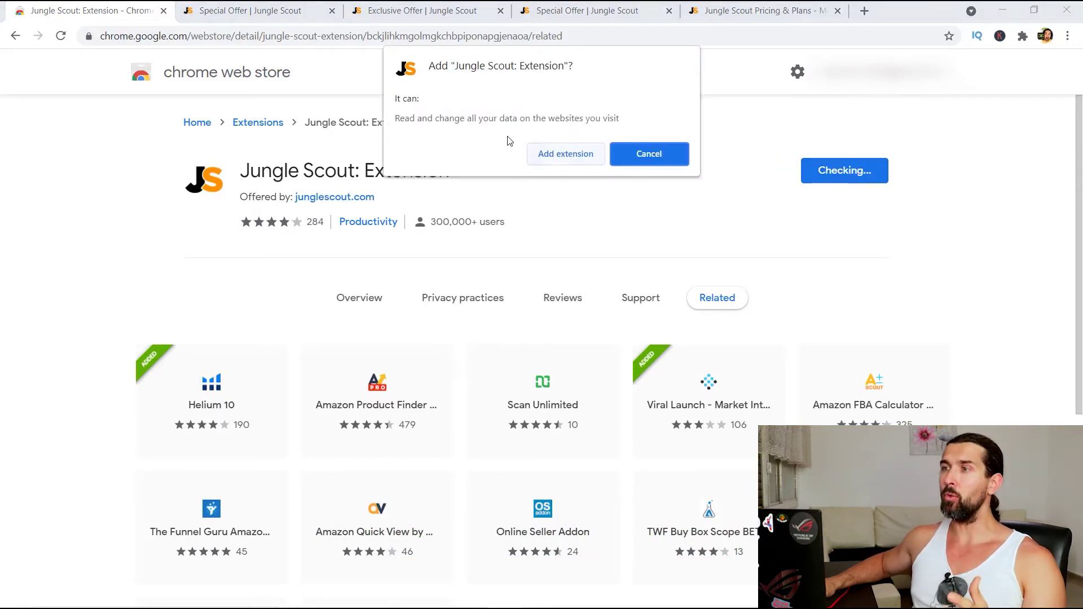
Confirm adding Jungle Scout, pin it to the toolbar, and open its account login page.
{"action": "left_click", "coordinate": [564, 154]}
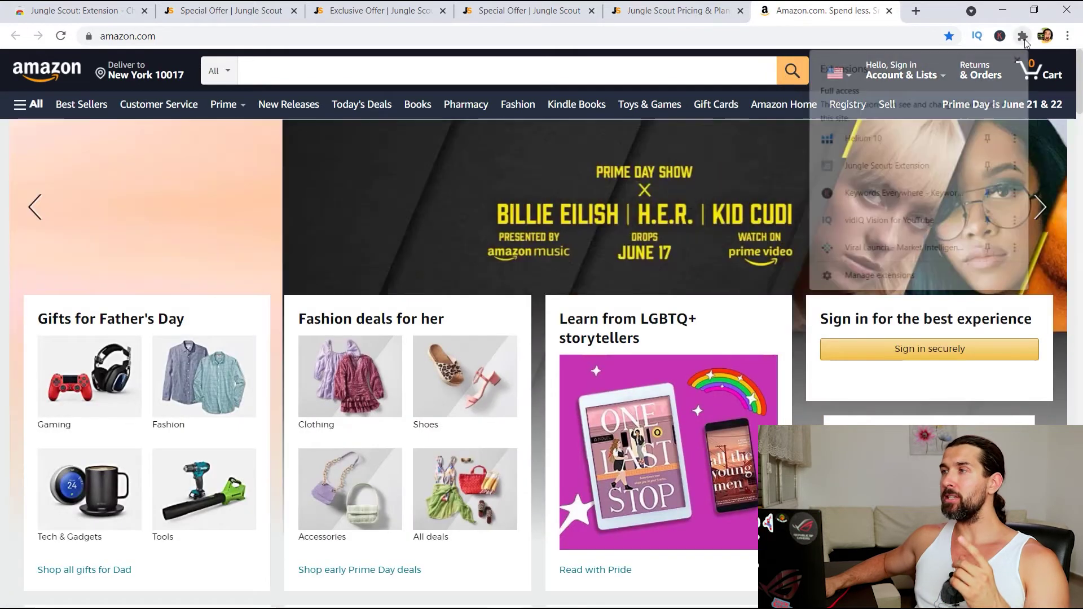
{"action": "left_click", "coordinate": [1022, 36]}
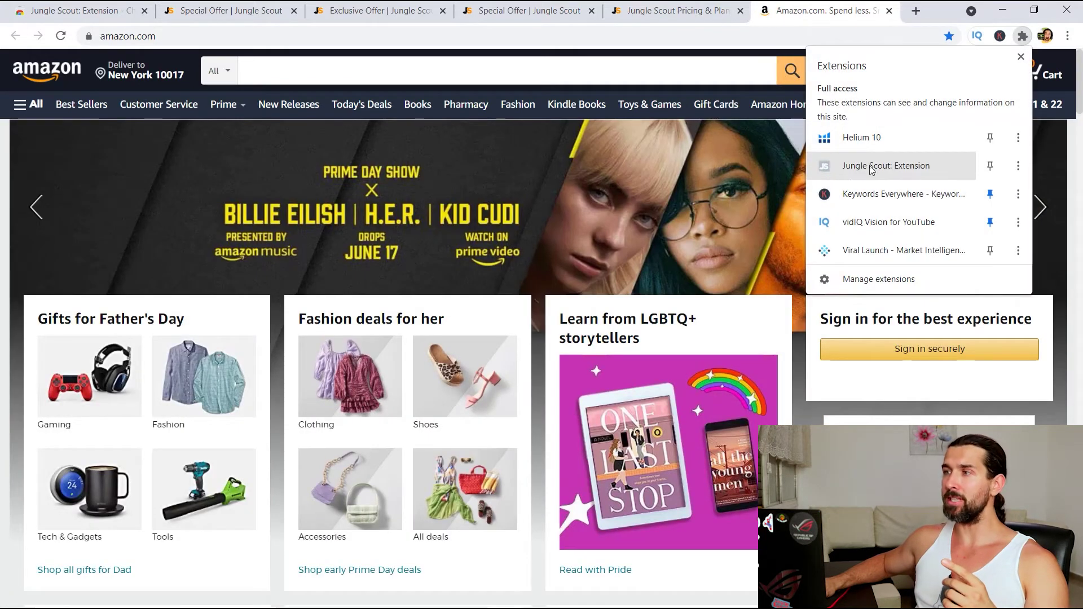
{"action": "left_click", "coordinate": [990, 165]}
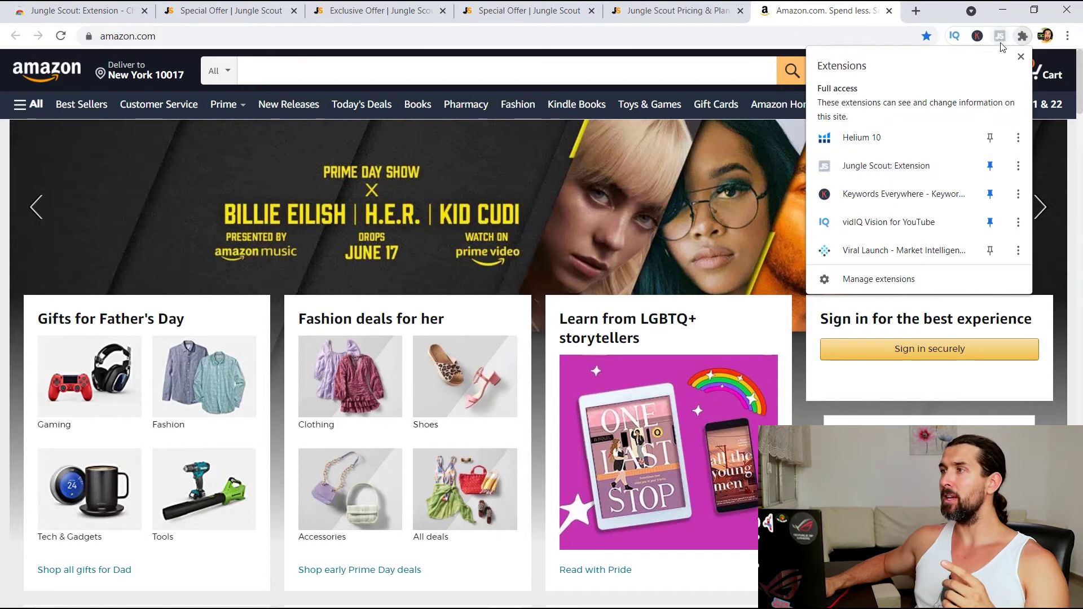
{"action": "left_click", "coordinate": [1001, 39]}
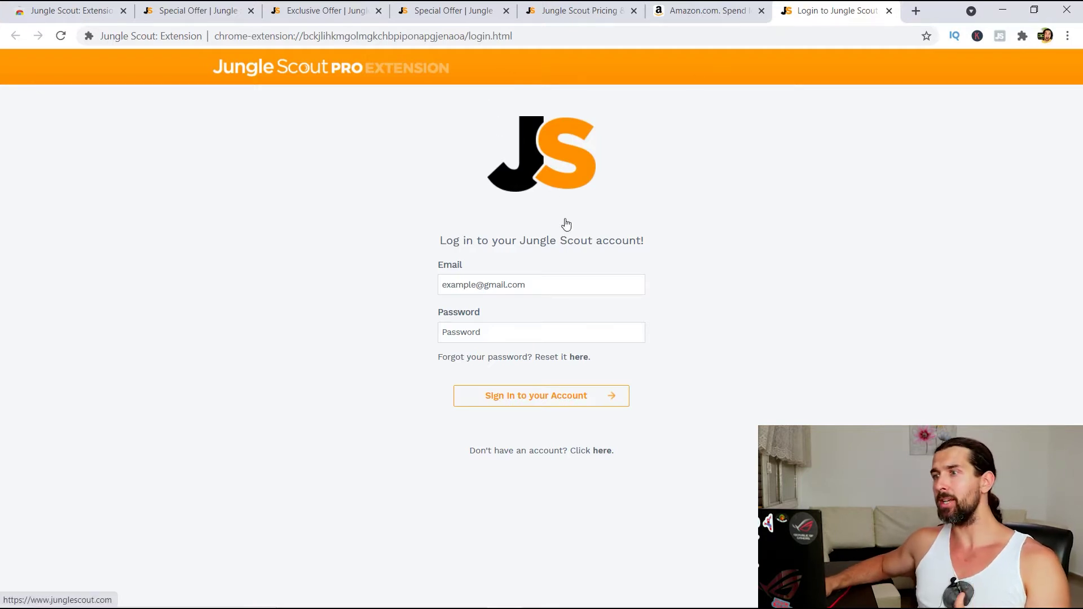
Sign in to Jungle Scout with the saved account email and the pasted password.
{"action": "left_click", "coordinate": [600, 291]}
{"action": "left_click", "coordinate": [581, 309]}
{"action": "left_click", "coordinate": [563, 331]}
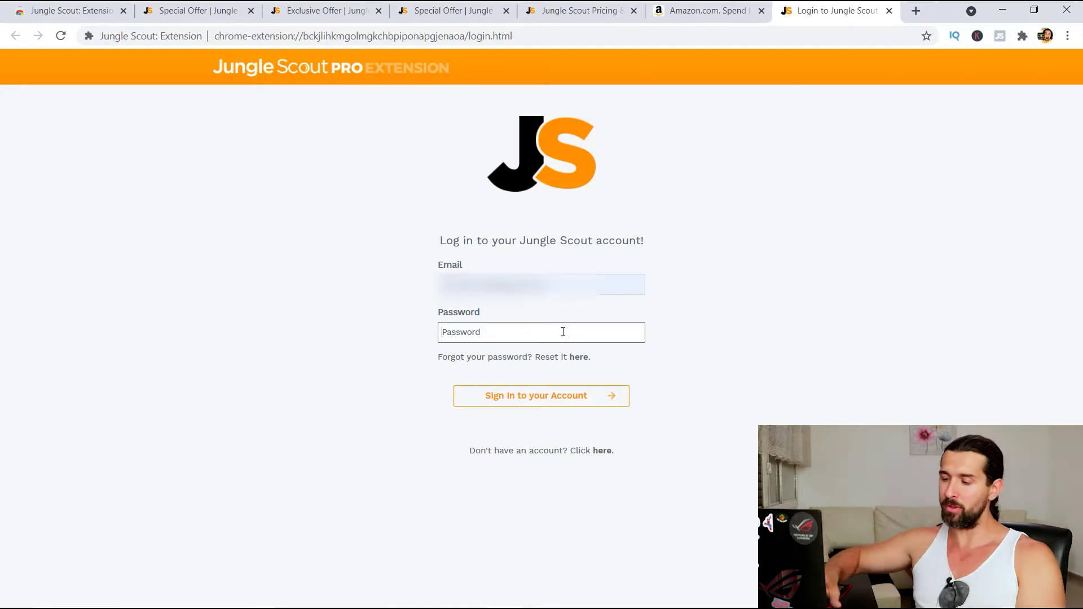
{"action": "key", "text": "ctrl+v"}
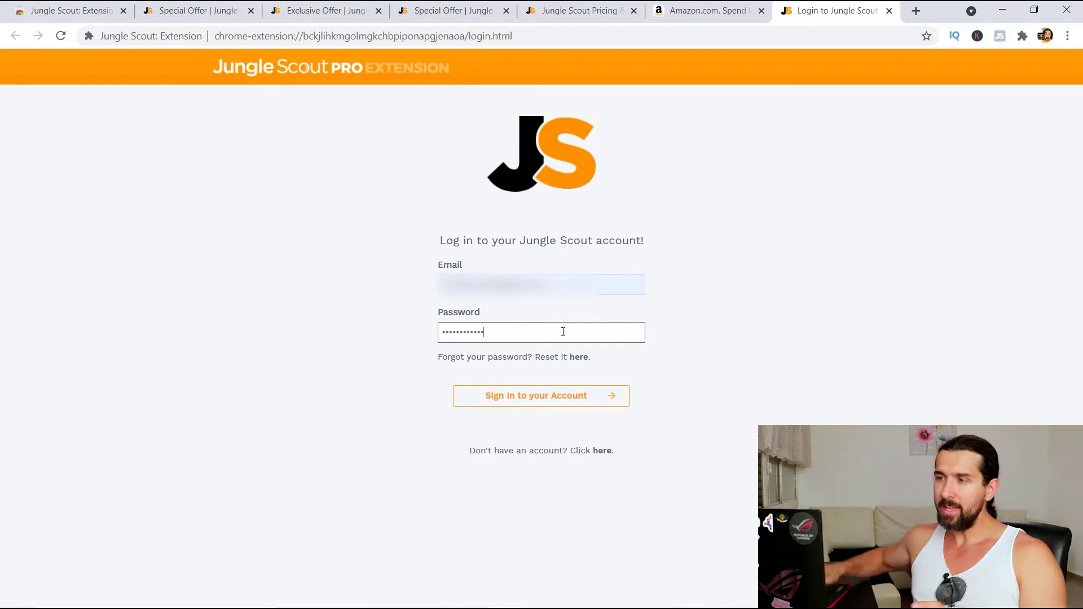
{"action": "left_click", "coordinate": [569, 404]}
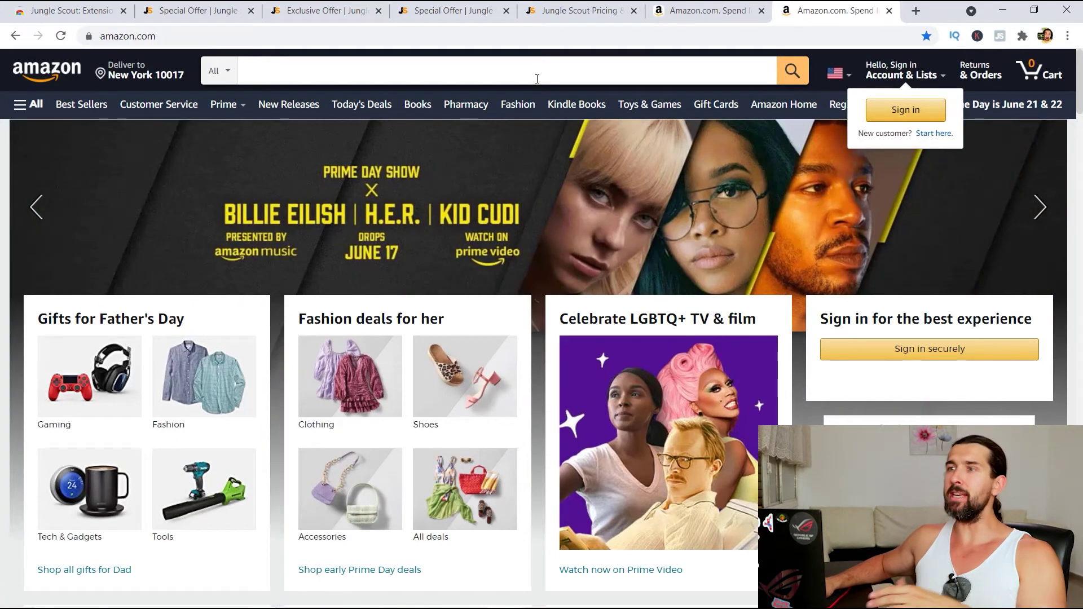
Search Amazon for 'kitchen gadget' and open the Jungle Scout panel over the results.
{"action": "left_click", "coordinate": [537, 79]}
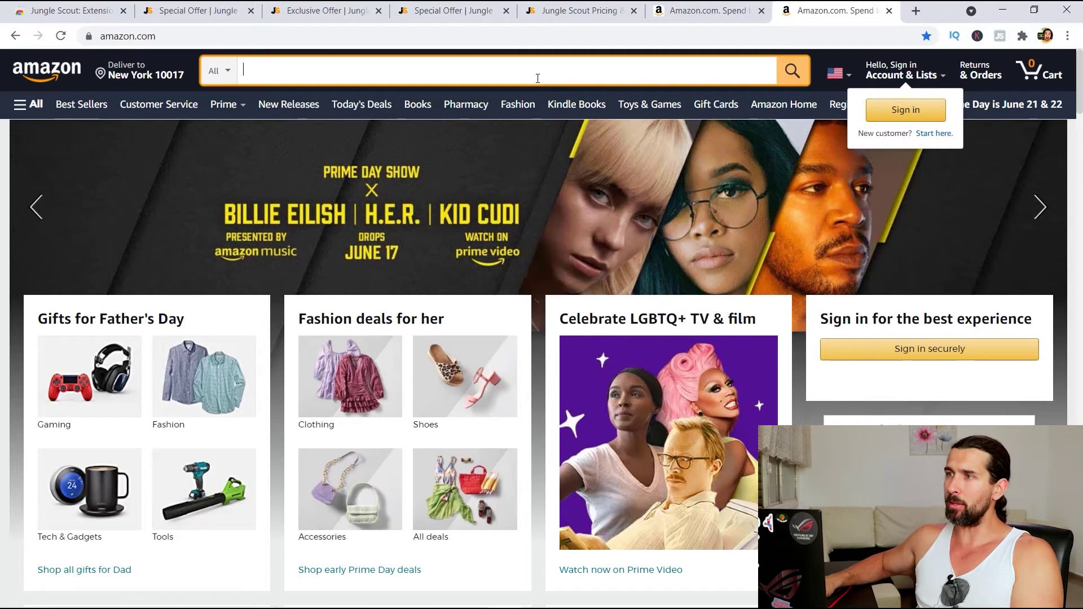
{"action": "type", "text": "ki"}
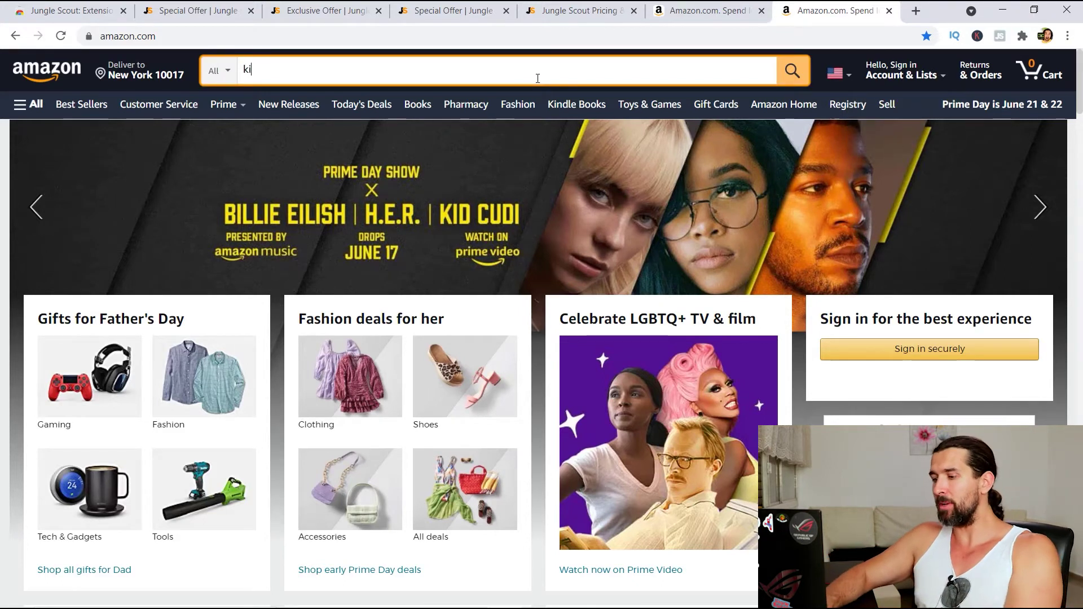
{"action": "type", "text": "tchen gadget"}
{"action": "key", "text": "Return"}
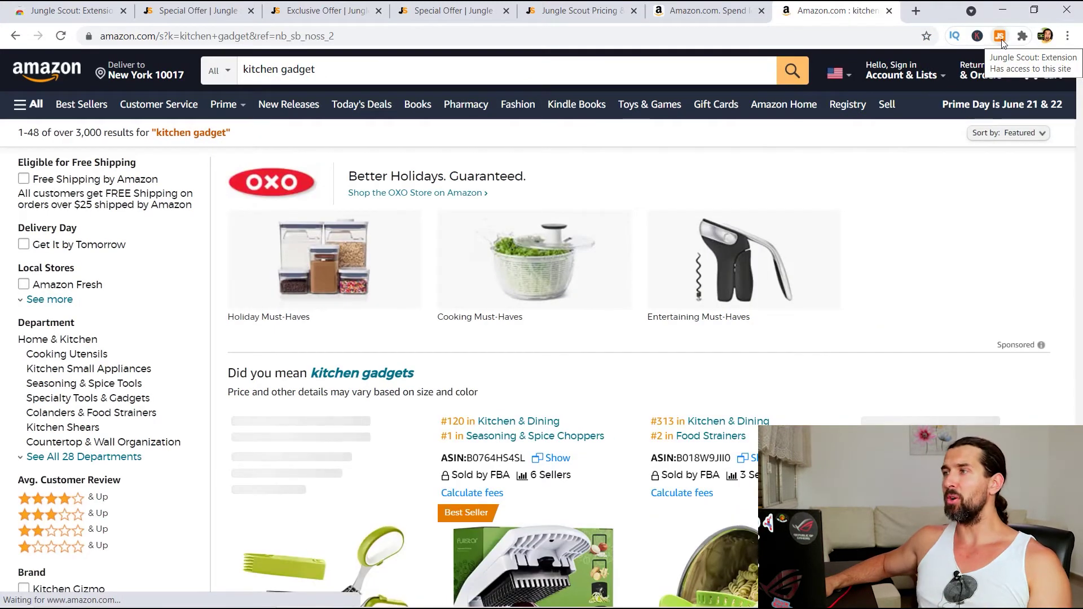
{"action": "left_click", "coordinate": [1000, 39]}
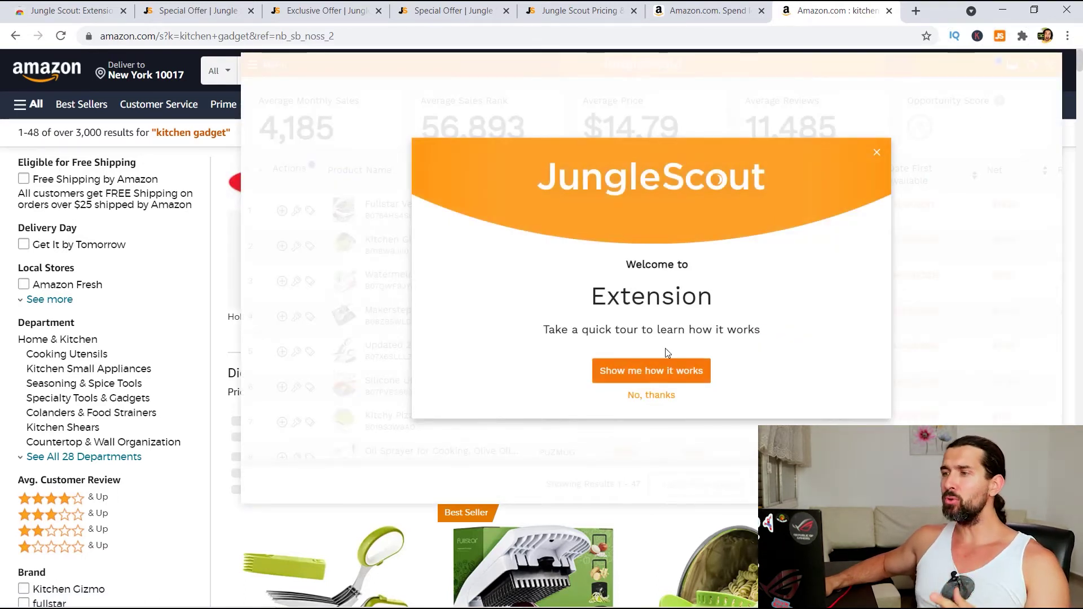
{"action": "left_click", "coordinate": [675, 372]}
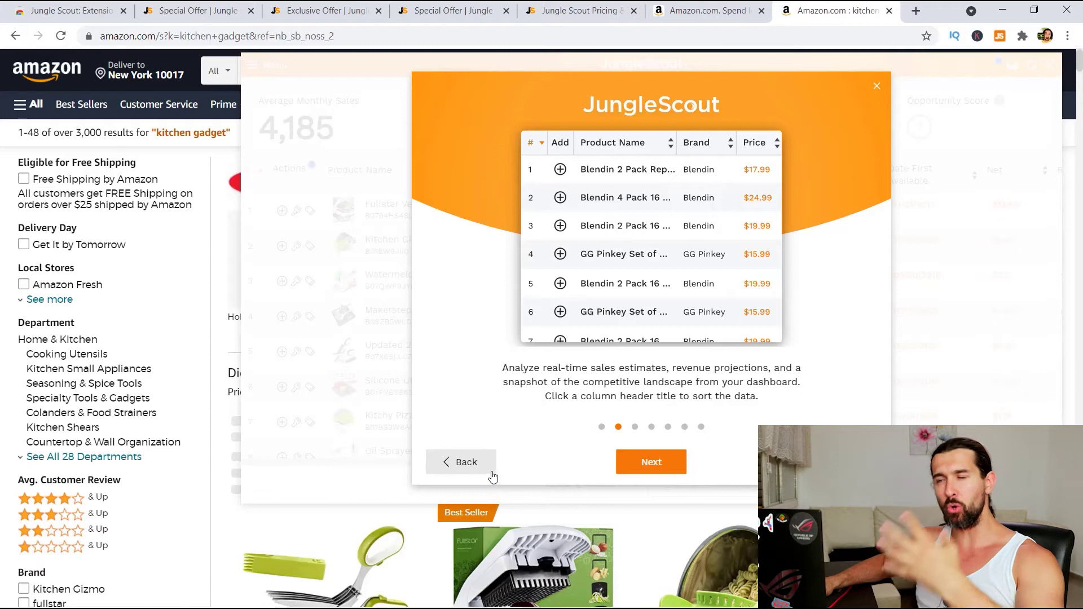
{"action": "left_click", "coordinate": [657, 464]}
{"action": "left_click", "coordinate": [661, 466]}
{"action": "left_click", "coordinate": [659, 464]}
{"action": "left_click", "coordinate": [477, 471]}
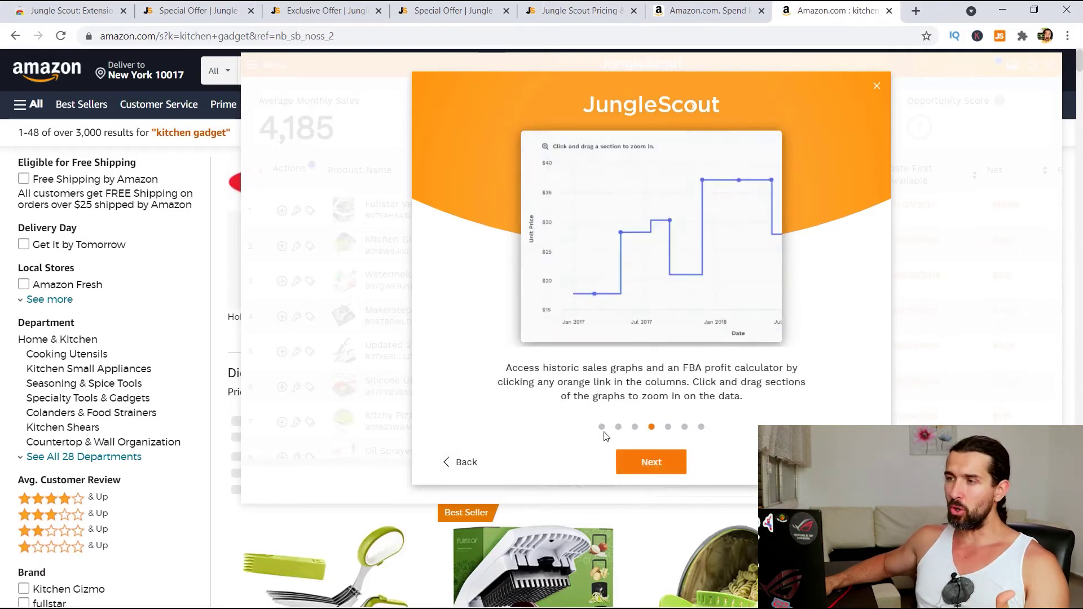
{"action": "left_click", "coordinate": [471, 464]}
{"action": "left_click", "coordinate": [472, 466]}
{"action": "left_click", "coordinate": [472, 466]}
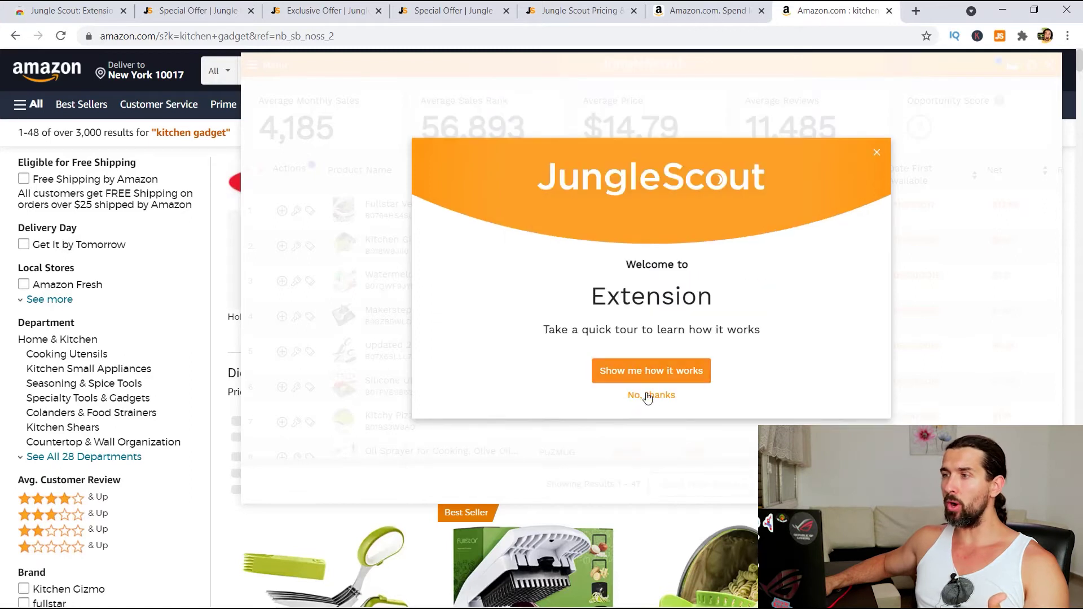
{"action": "left_click", "coordinate": [651, 393]}
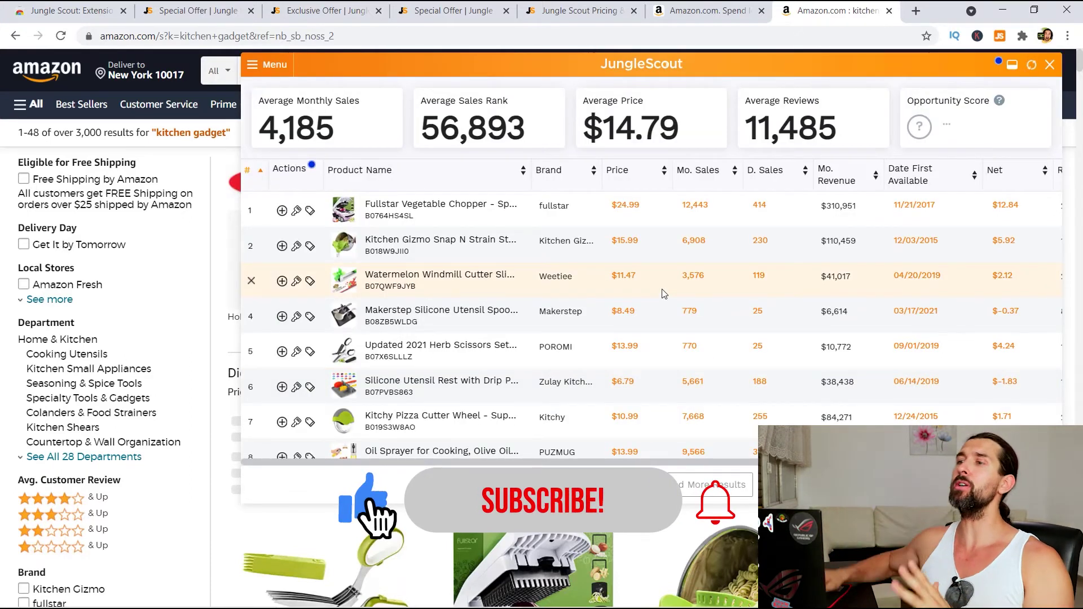
{"action": "scroll", "coordinate": [671, 286], "scroll_direction": "down", "scroll_amount": 5}
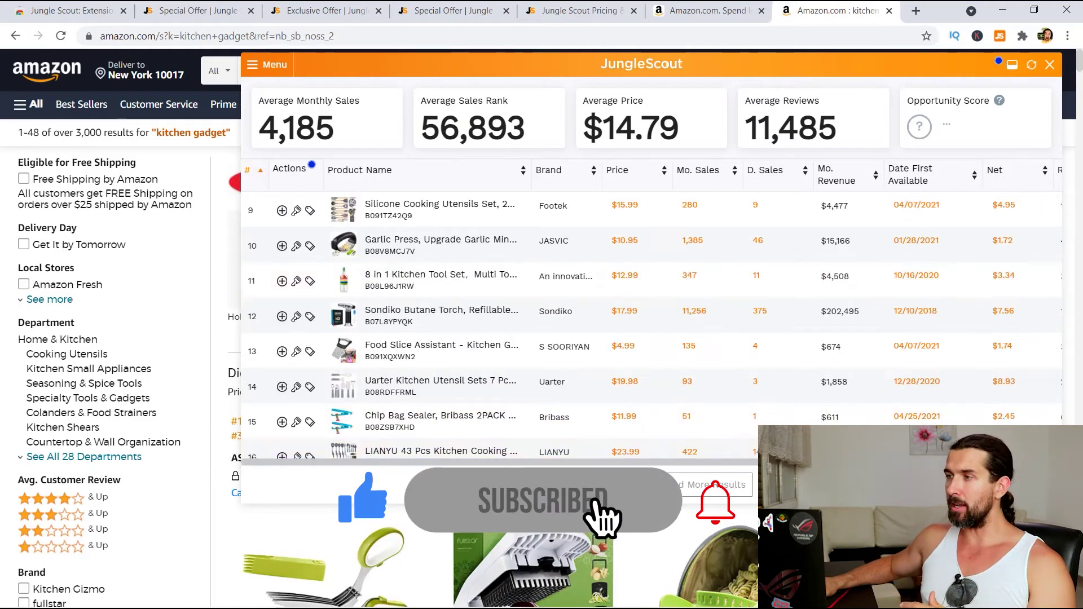
{"action": "scroll", "coordinate": [671, 361], "scroll_direction": "down", "scroll_amount": 3}
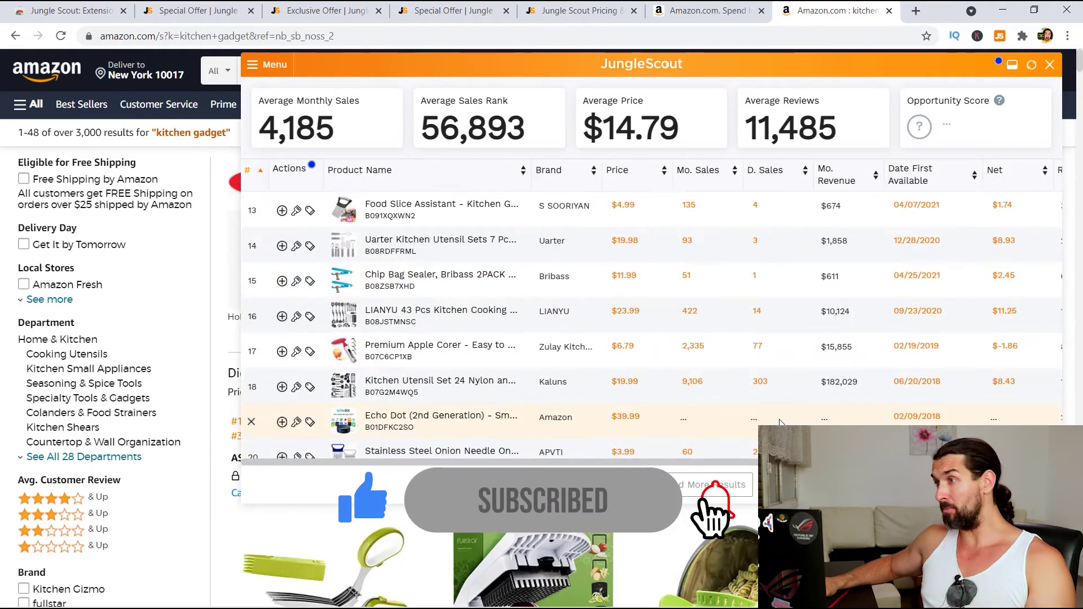
{"action": "left_click", "coordinate": [1050, 66]}
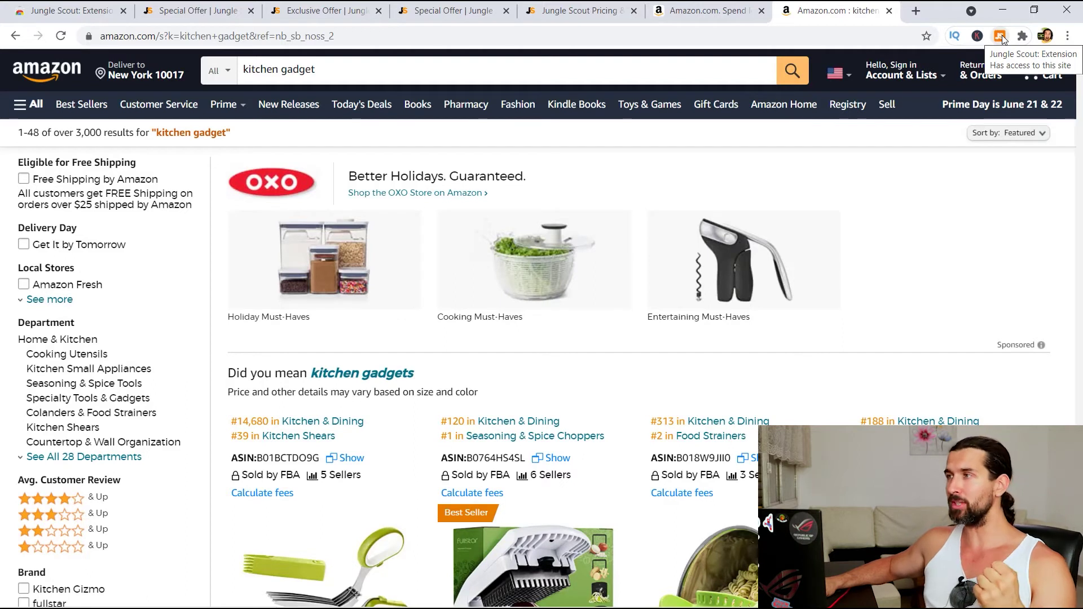
Close the kitchen gadget results and remove the Jungle Scout extension from Chrome.
{"action": "left_click", "coordinate": [1001, 35]}
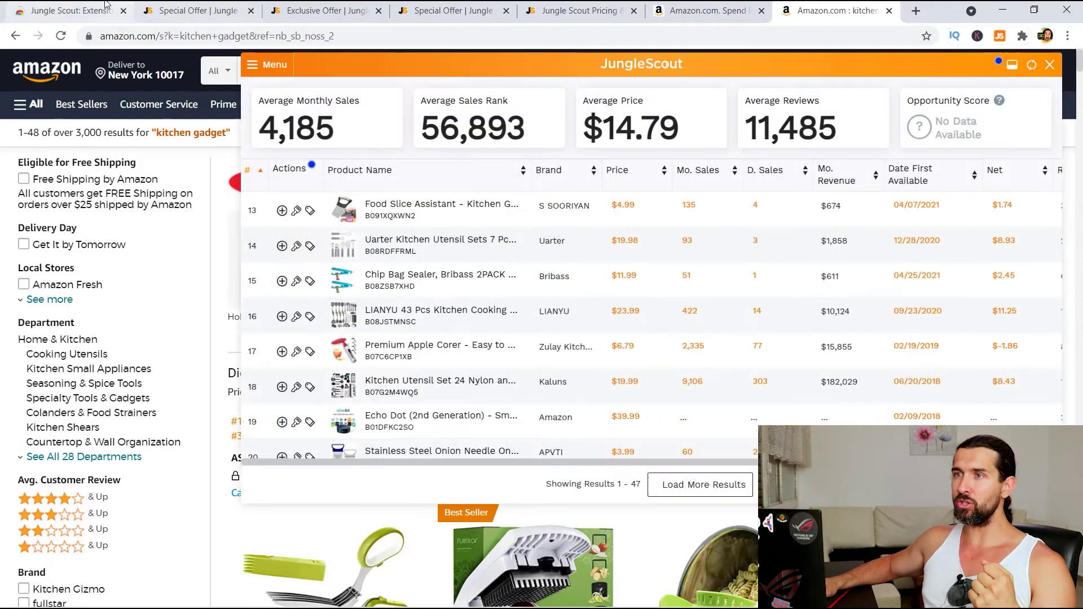
{"action": "key", "text": "ctrl+w"}
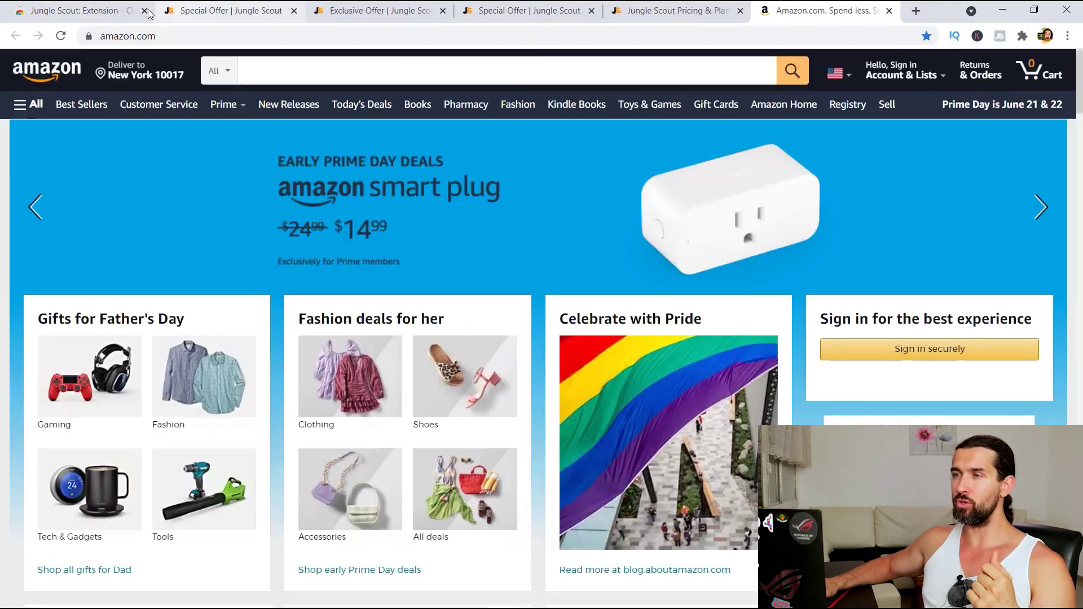
{"action": "left_click", "coordinate": [148, 12]}
{"action": "left_click", "coordinate": [817, 169]}
{"action": "left_click", "coordinate": [920, 141]}
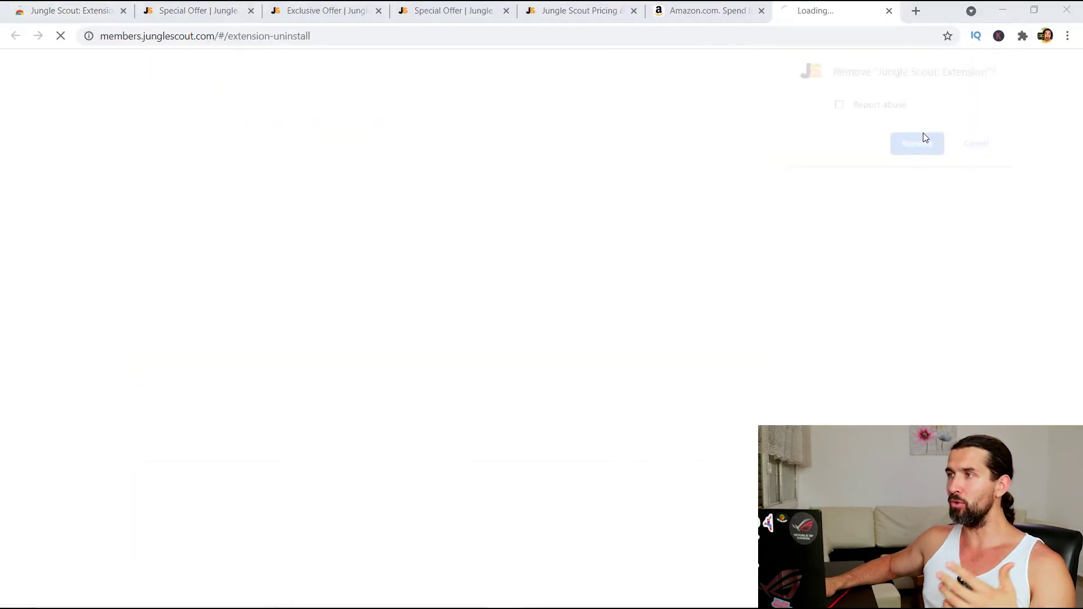
{"action": "key", "text": "ctrl+w"}
Reinstall Jungle Scout from its store page and open its login page from the Extensions menu.
{"action": "key", "text": "ctrl+1"}
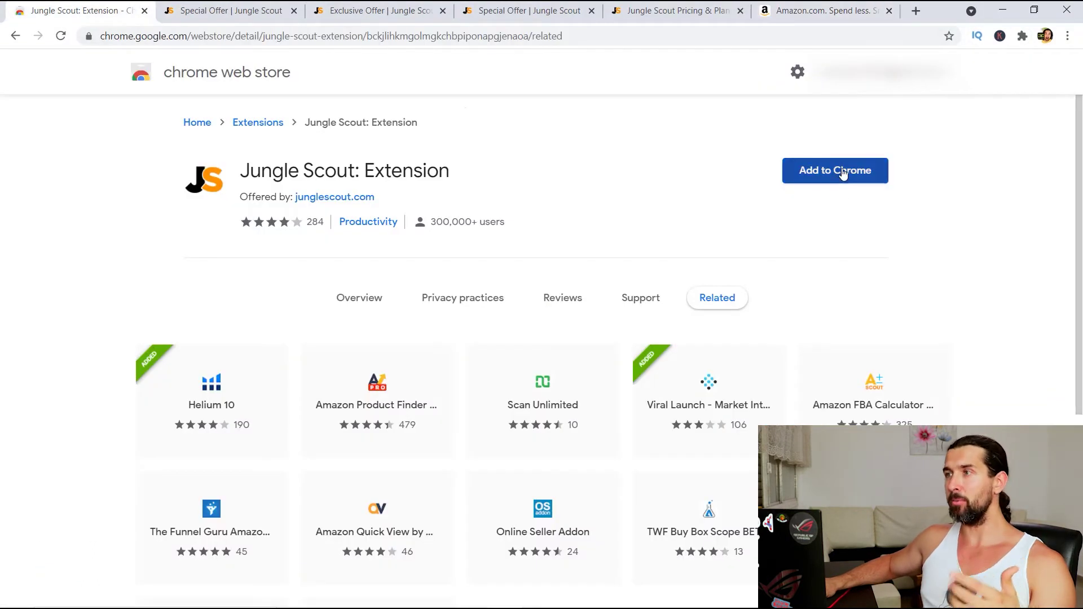
{"action": "left_click", "coordinate": [843, 173]}
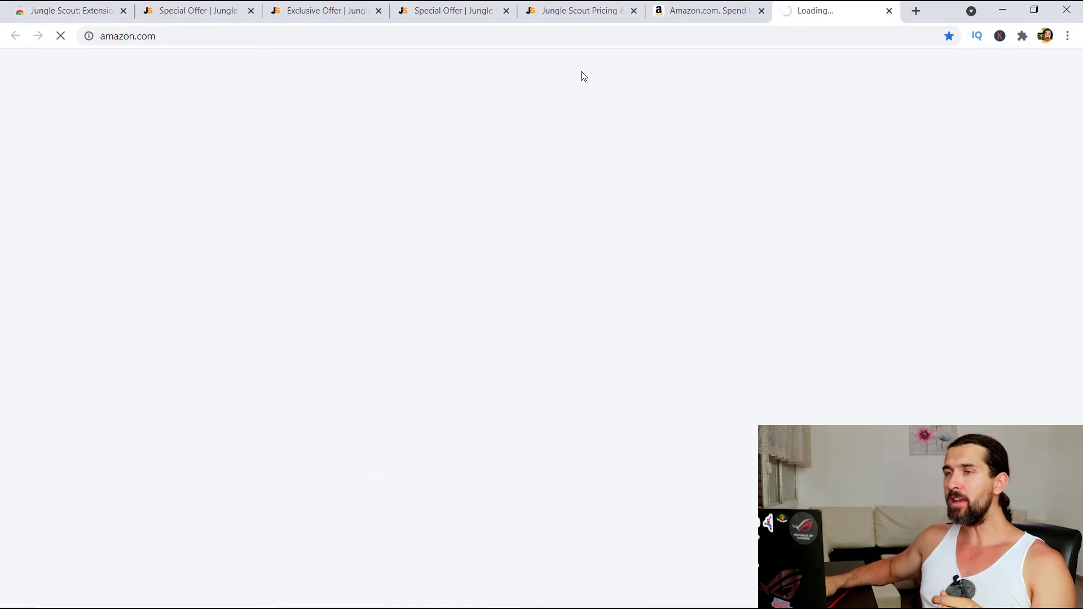
{"action": "left_click", "coordinate": [1022, 35]}
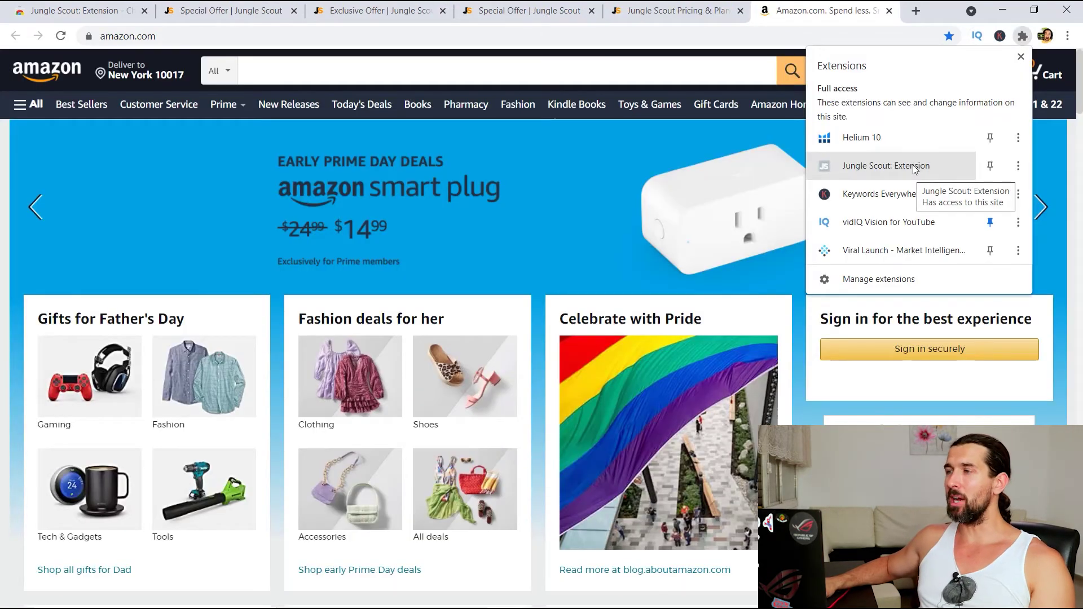
{"action": "left_click", "coordinate": [912, 165]}
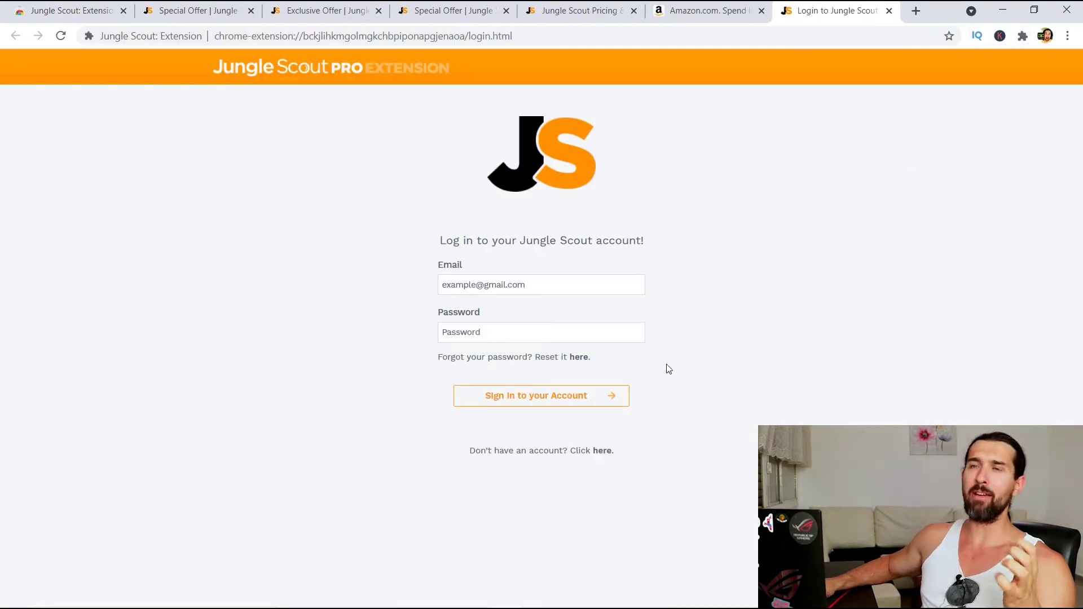
Follow the create-account link through to Jungle Scout's pricing plans page.
{"action": "left_click_drag", "start_coordinate": [475, 450], "coordinate": [597, 450]}
{"action": "left_click", "coordinate": [598, 451]}
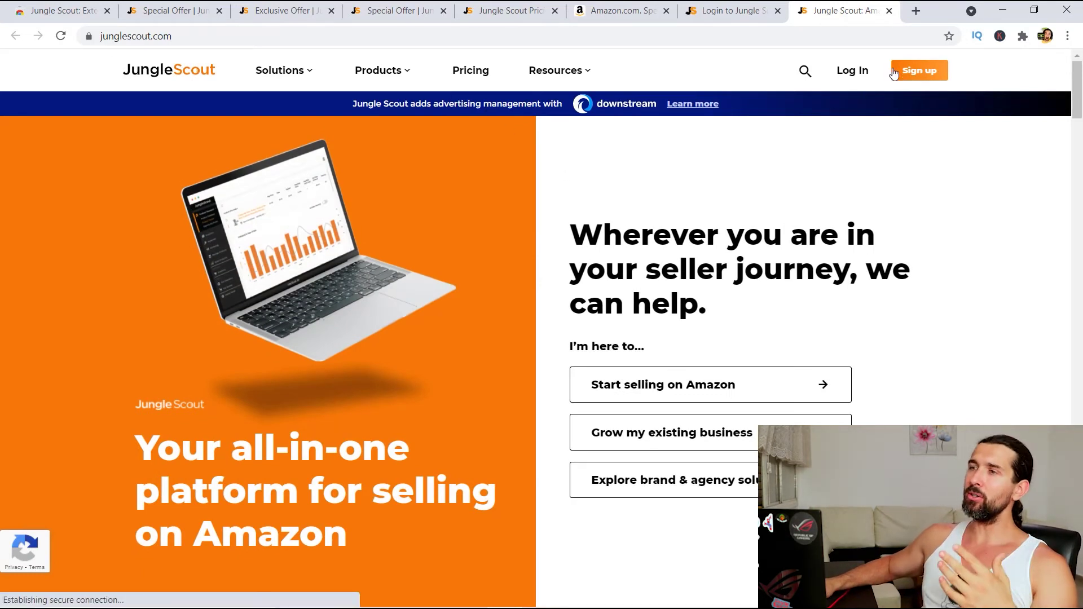
{"action": "left_click", "coordinate": [920, 77]}
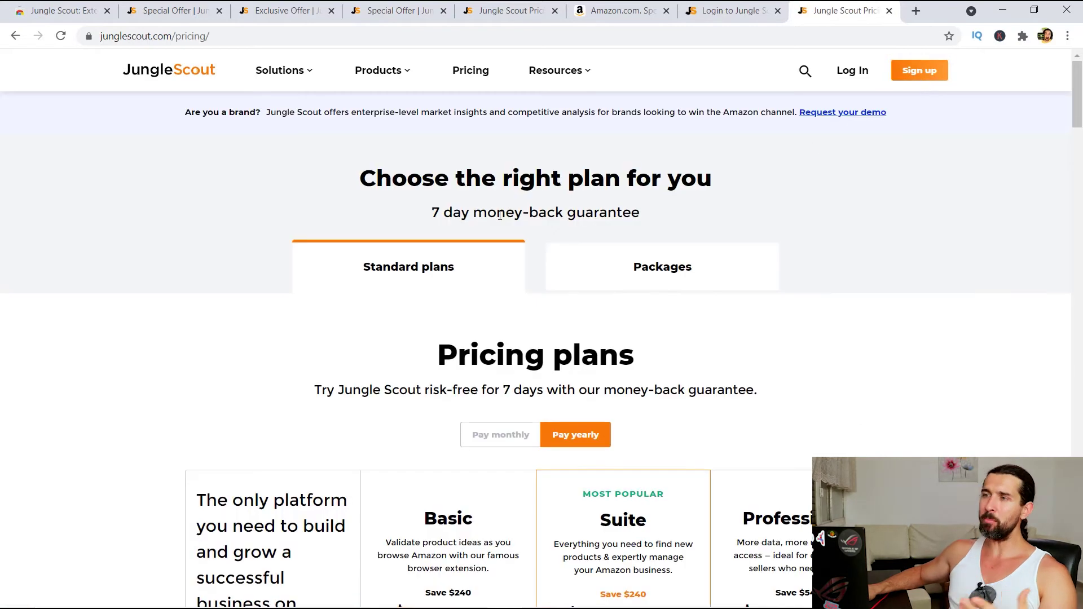
Compare the plan prices under monthly billing and then yearly billing.
{"action": "left_click", "coordinate": [524, 432]}
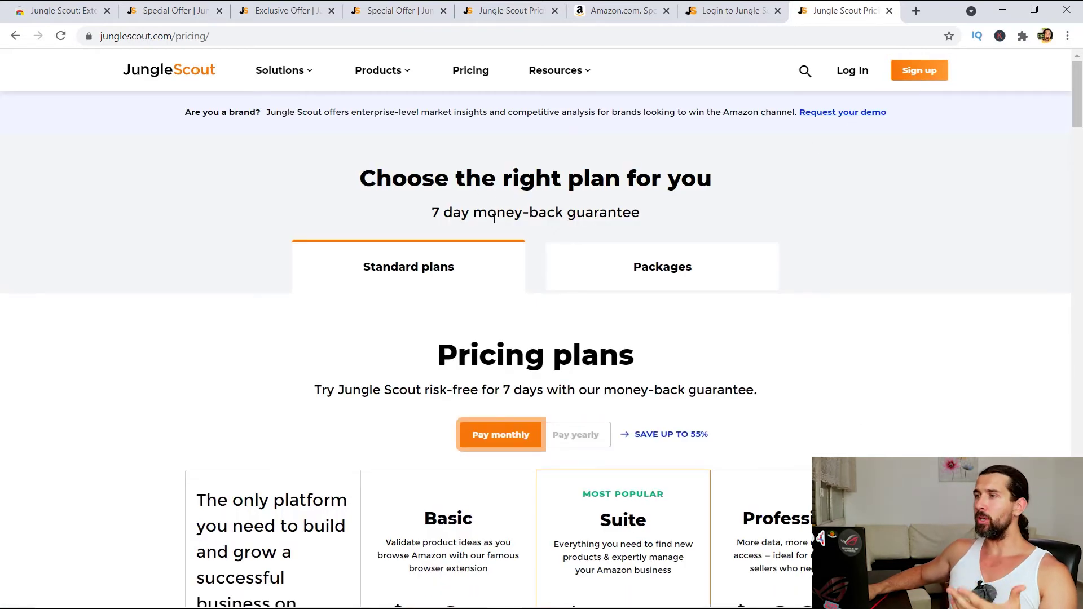
{"action": "scroll", "coordinate": [494, 219], "scroll_direction": "down", "scroll_amount": 5}
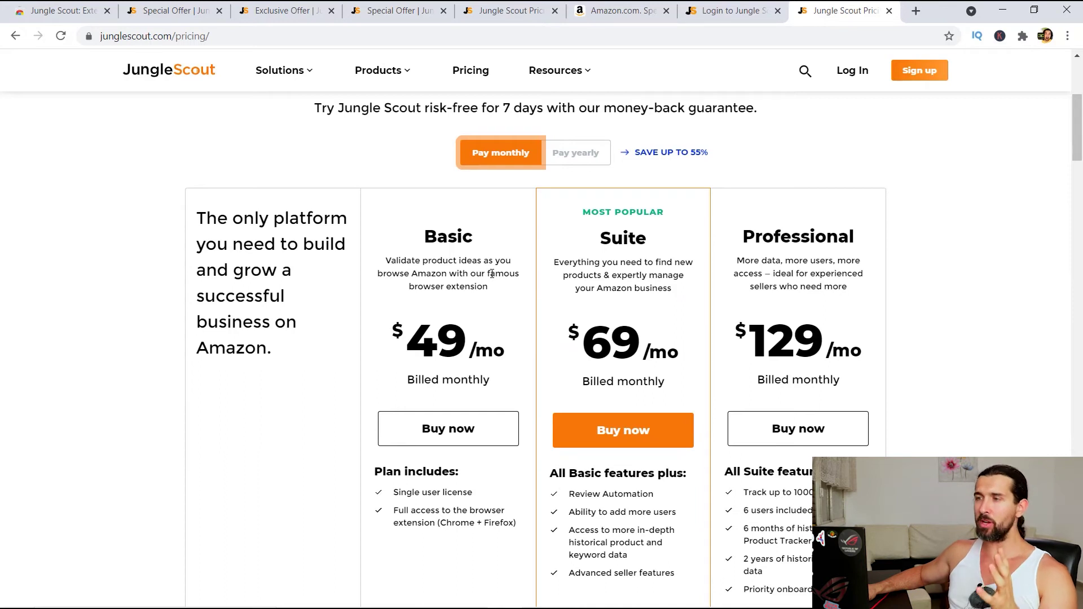
{"action": "scroll", "coordinate": [484, 286], "scroll_direction": "up", "scroll_amount": 1}
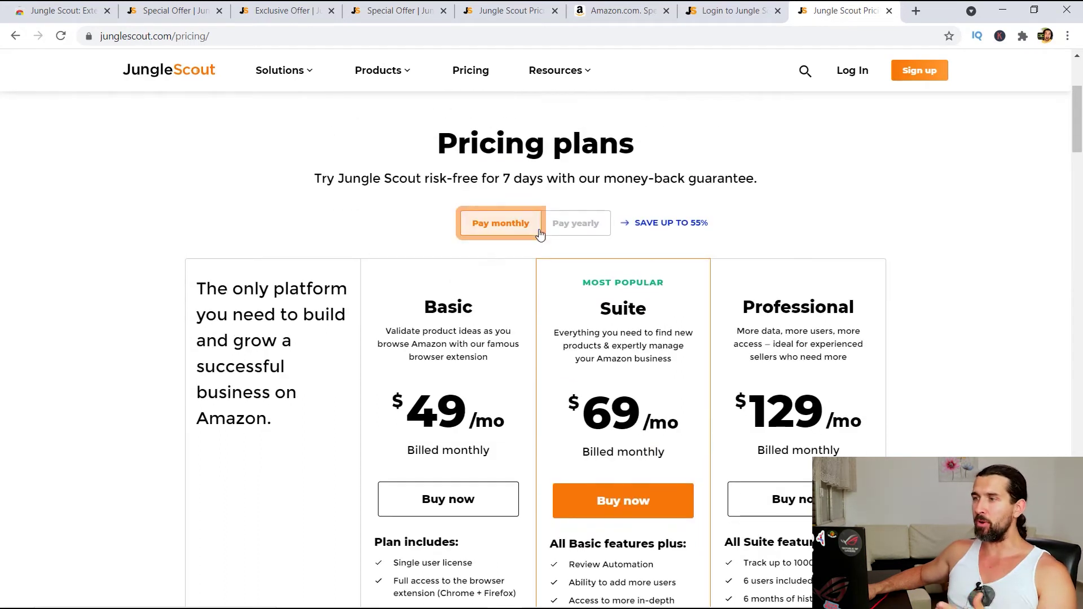
{"action": "scroll", "coordinate": [533, 275], "scroll_direction": "down", "scroll_amount": 1}
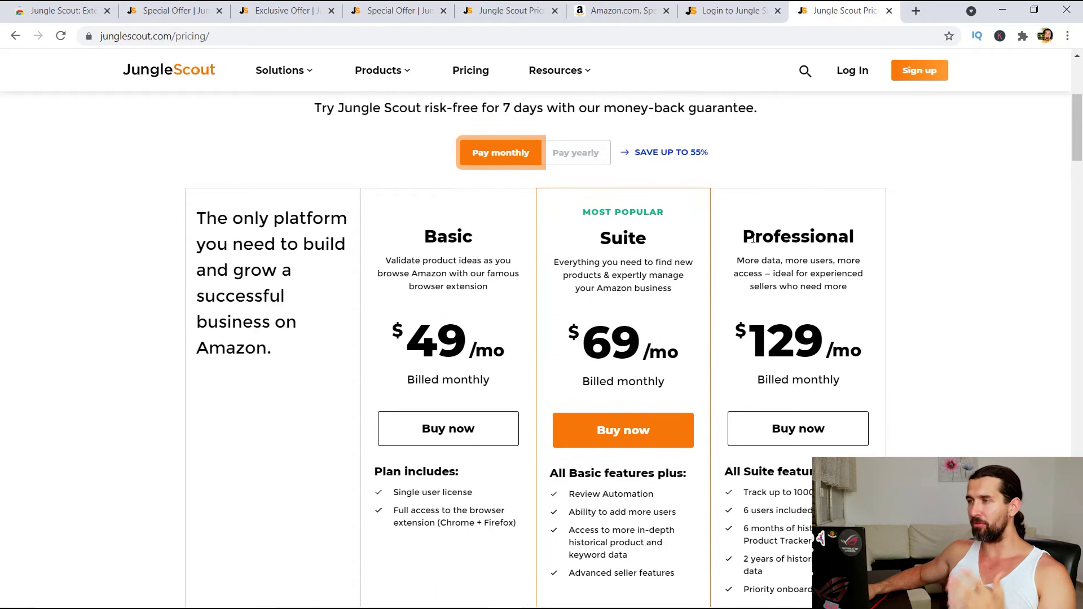
{"action": "scroll", "coordinate": [748, 242], "scroll_direction": "up", "scroll_amount": 1}
{"action": "scroll", "coordinate": [704, 256], "scroll_direction": "down", "scroll_amount": 2}
{"action": "scroll", "coordinate": [621, 277], "scroll_direction": "up", "scroll_amount": 3}
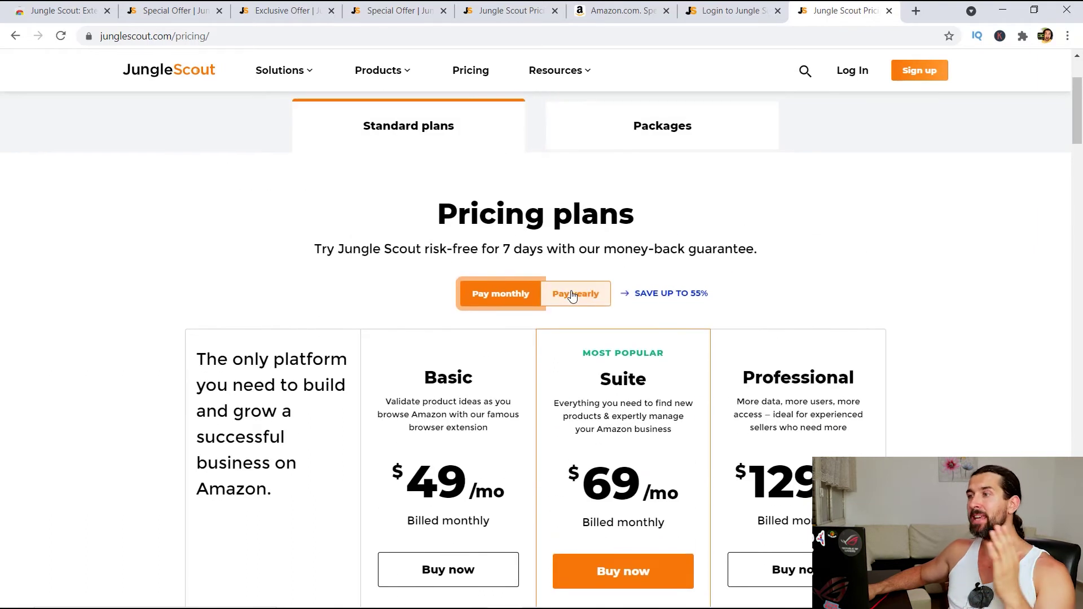
{"action": "left_click", "coordinate": [572, 295]}
{"action": "scroll", "coordinate": [463, 352], "scroll_direction": "down", "scroll_amount": 1}
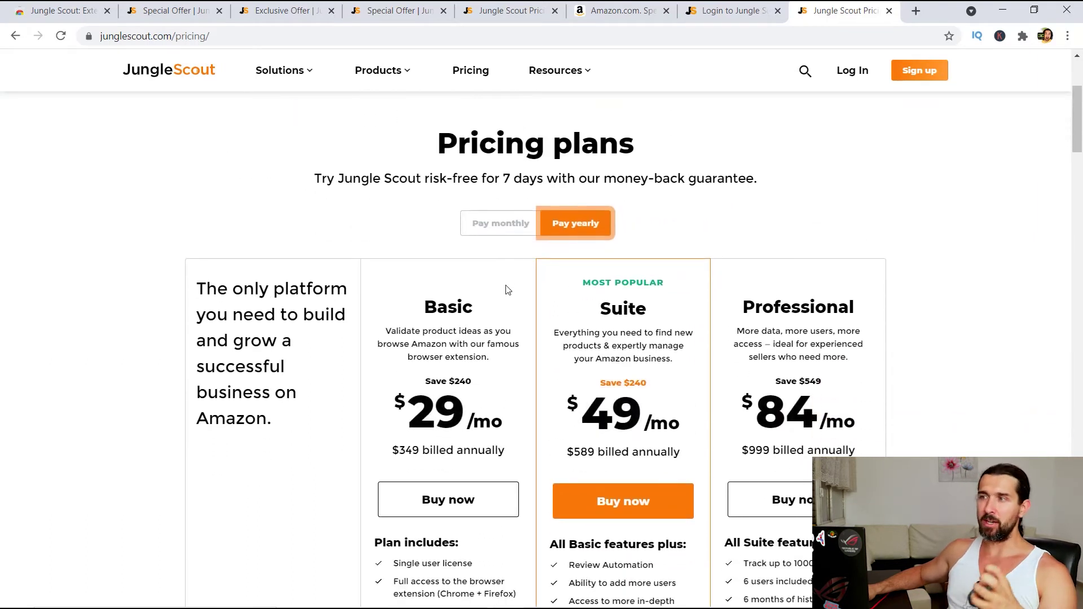
{"action": "scroll", "coordinate": [485, 219], "scroll_direction": "up", "scroll_amount": 2}
Show the package deals and scroll through them, starting with the $189 Start-up Suite.
{"action": "left_click", "coordinate": [625, 204]}
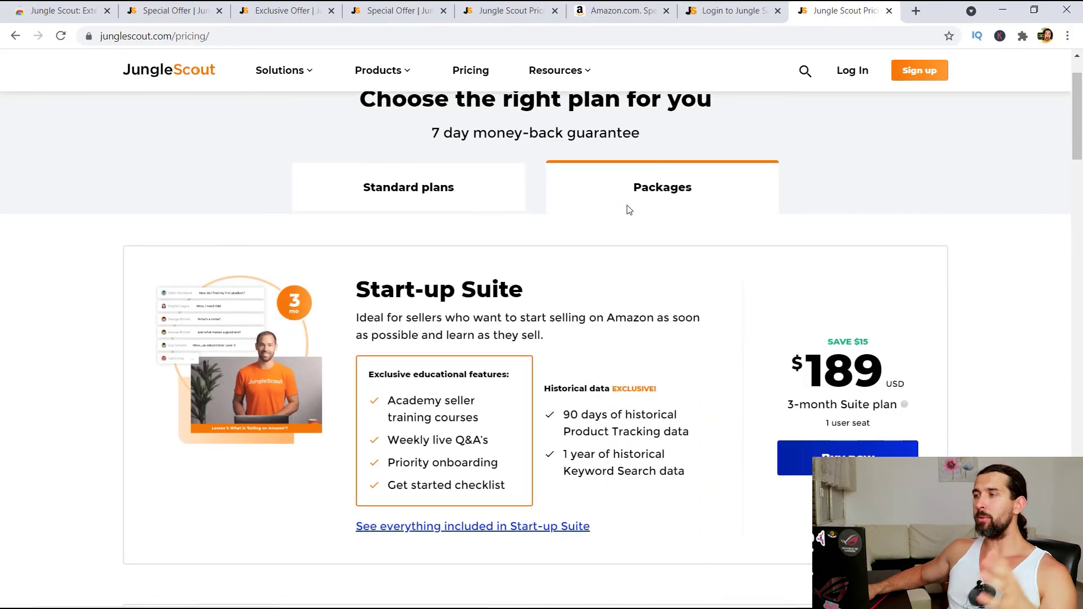
{"action": "scroll", "coordinate": [629, 209], "scroll_direction": "down", "scroll_amount": 2}
{"action": "scroll", "coordinate": [515, 243], "scroll_direction": "down", "scroll_amount": 2}
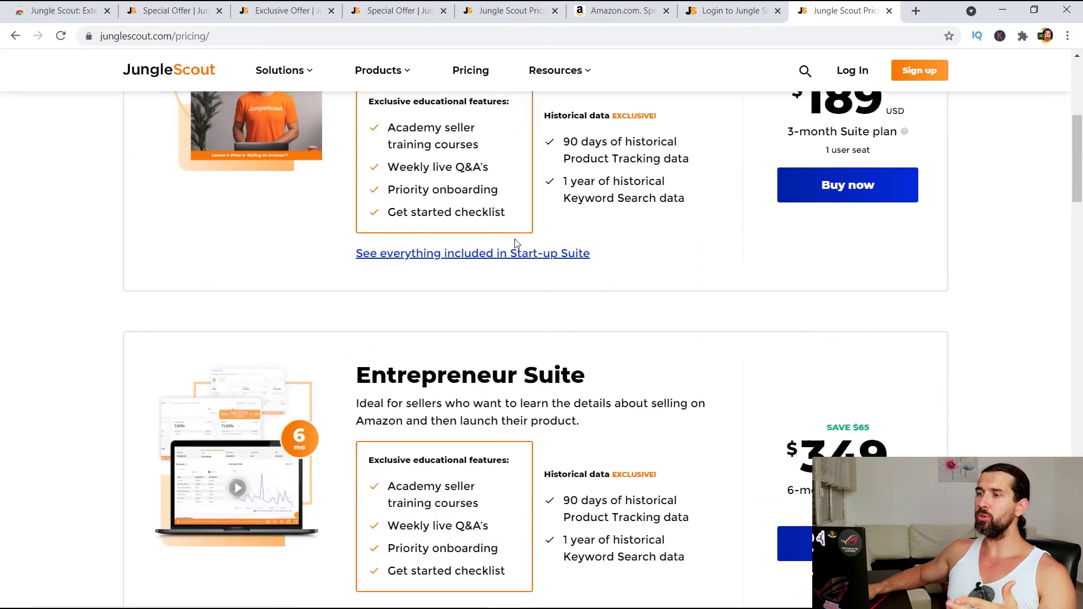
{"action": "scroll", "coordinate": [645, 312], "scroll_direction": "down", "scroll_amount": 6}
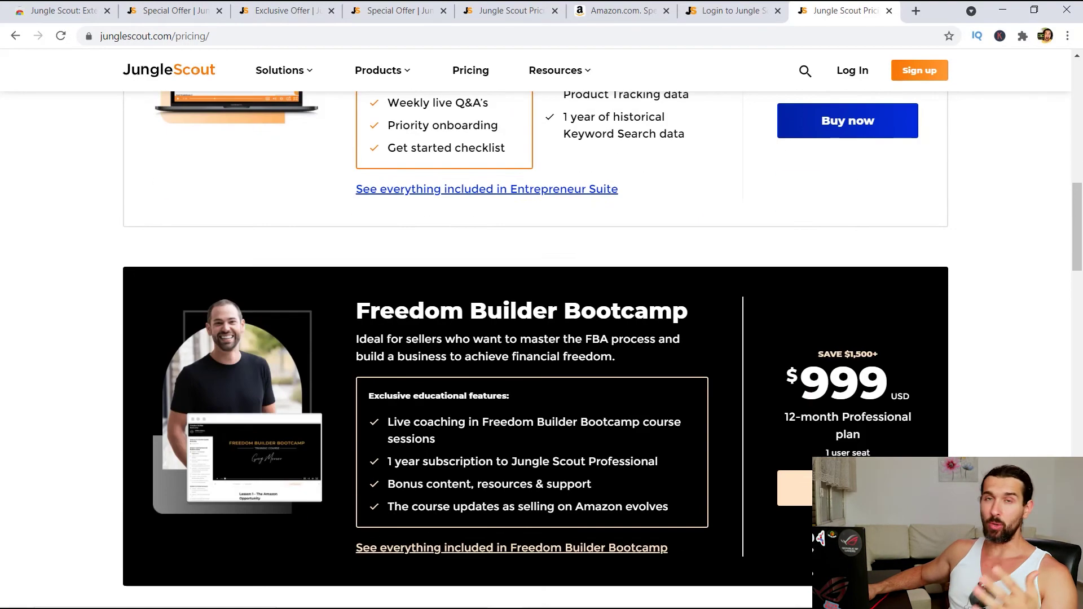
{"action": "scroll", "coordinate": [644, 312], "scroll_direction": "down", "scroll_amount": 2}
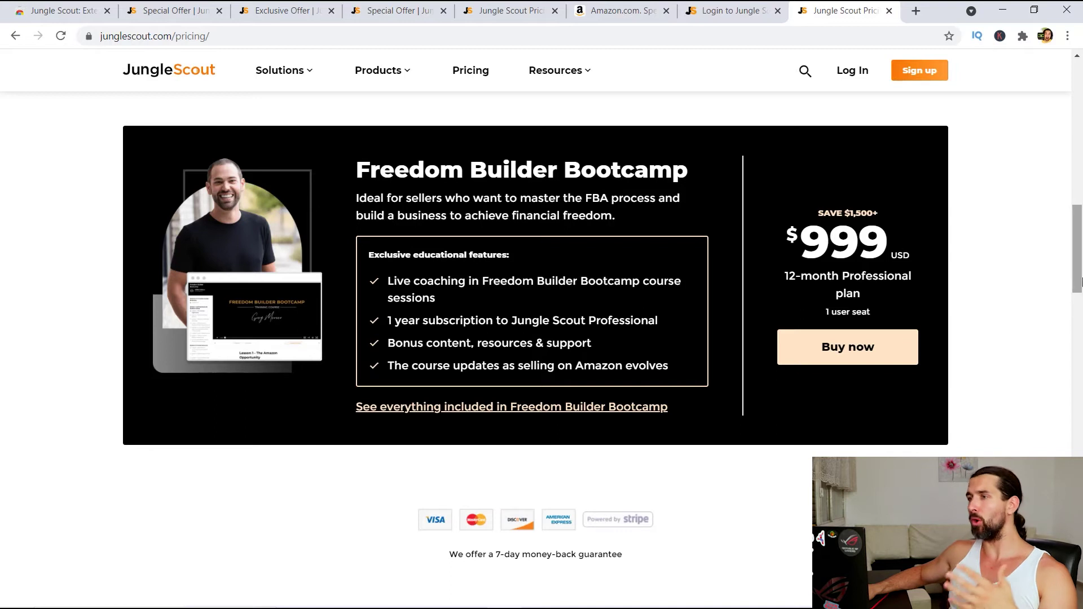
{"action": "scroll", "coordinate": [1079, 275], "scroll_direction": "up", "scroll_amount": 1}
{"action": "left_click_drag", "start_coordinate": [1080, 275], "coordinate": [1032, 114]}
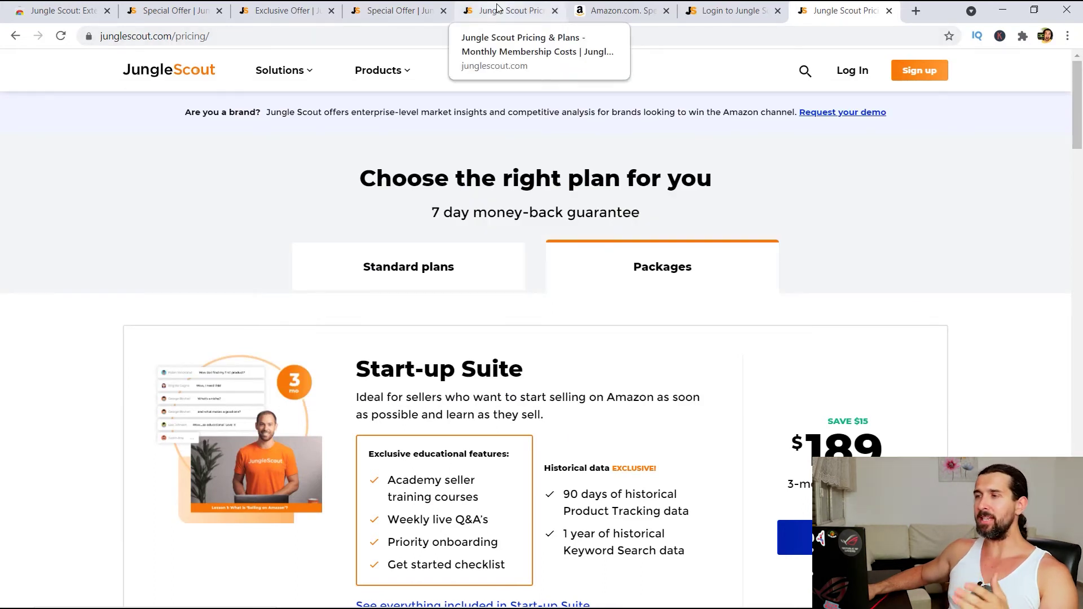
Return to standard plans (Basic $49, Suite $69, Professional $129) and review the affiliate page's comparison table.
{"action": "left_click", "coordinate": [392, 274]}
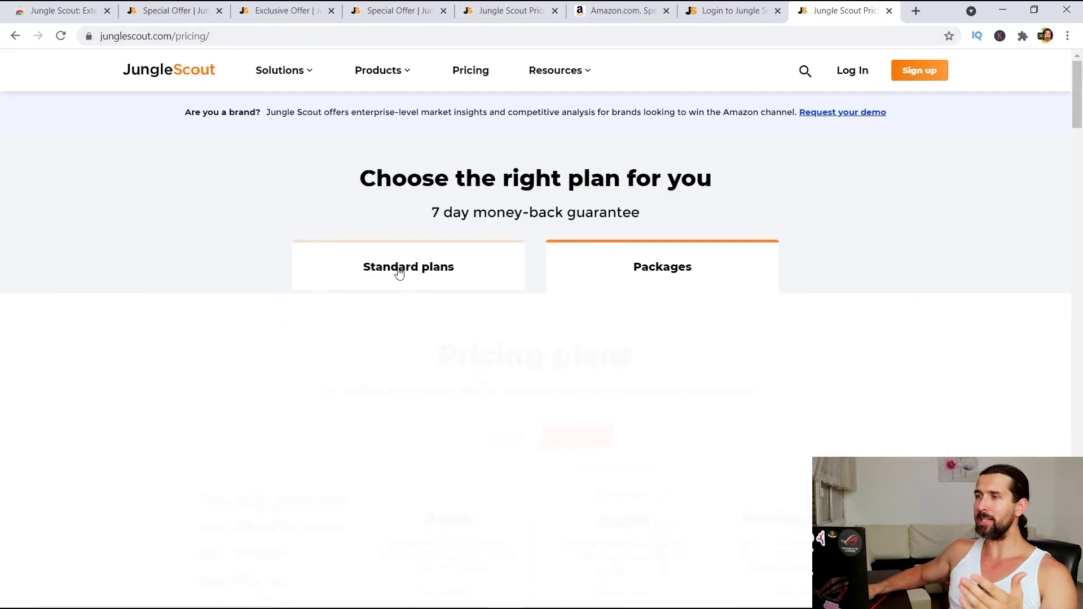
{"action": "left_click", "coordinate": [517, 13]}
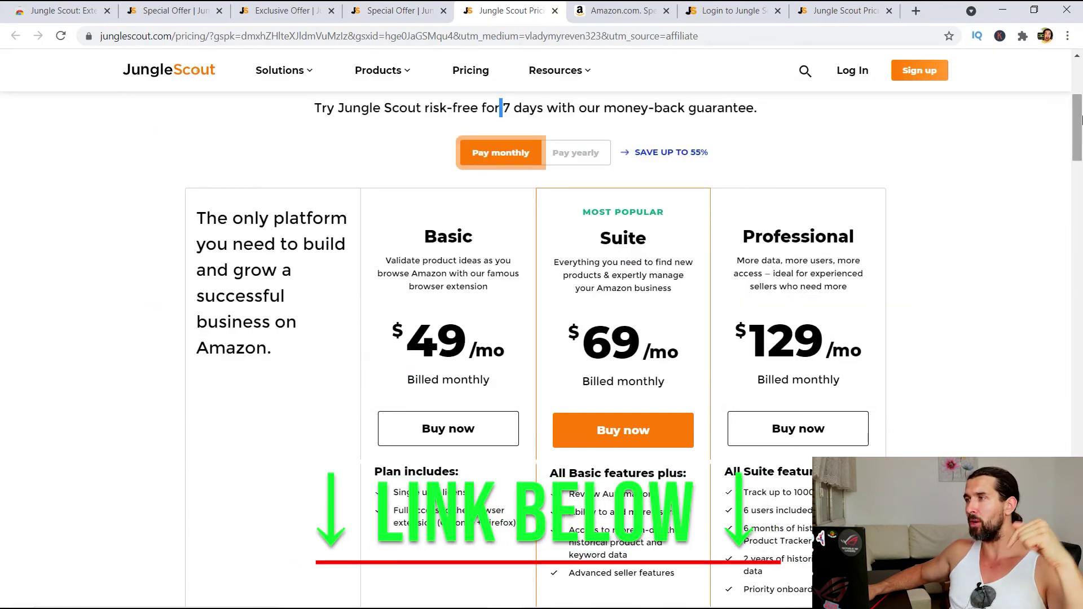
{"action": "left_click_drag", "start_coordinate": [1081, 119], "coordinate": [1081, 231]}
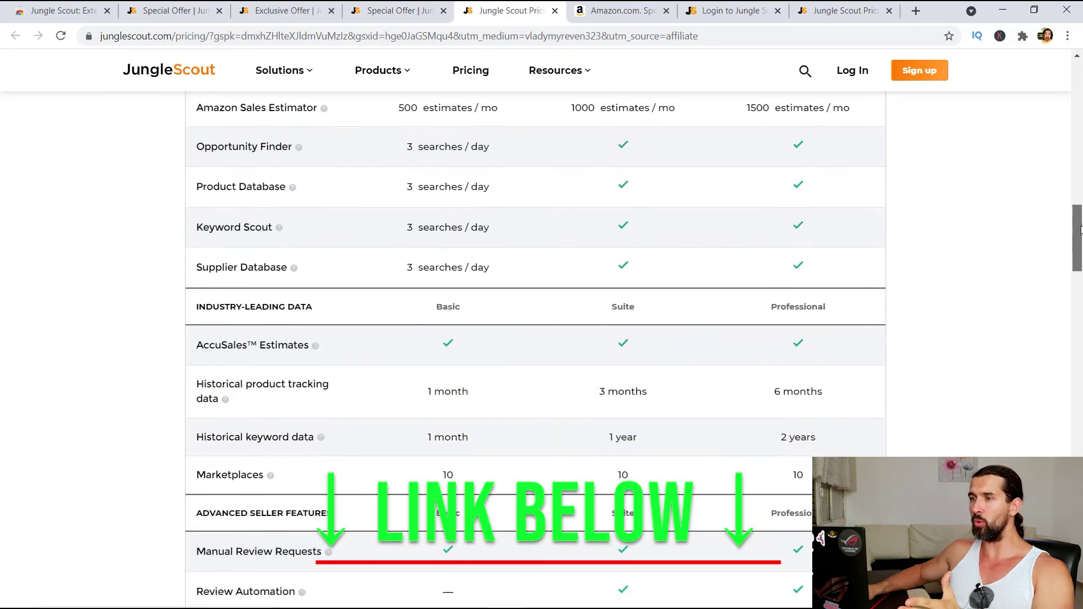
{"action": "scroll", "coordinate": [708, 249], "scroll_direction": "up", "scroll_amount": 10}
{"action": "scroll", "coordinate": [592, 282], "scroll_direction": "up", "scroll_amount": 1}
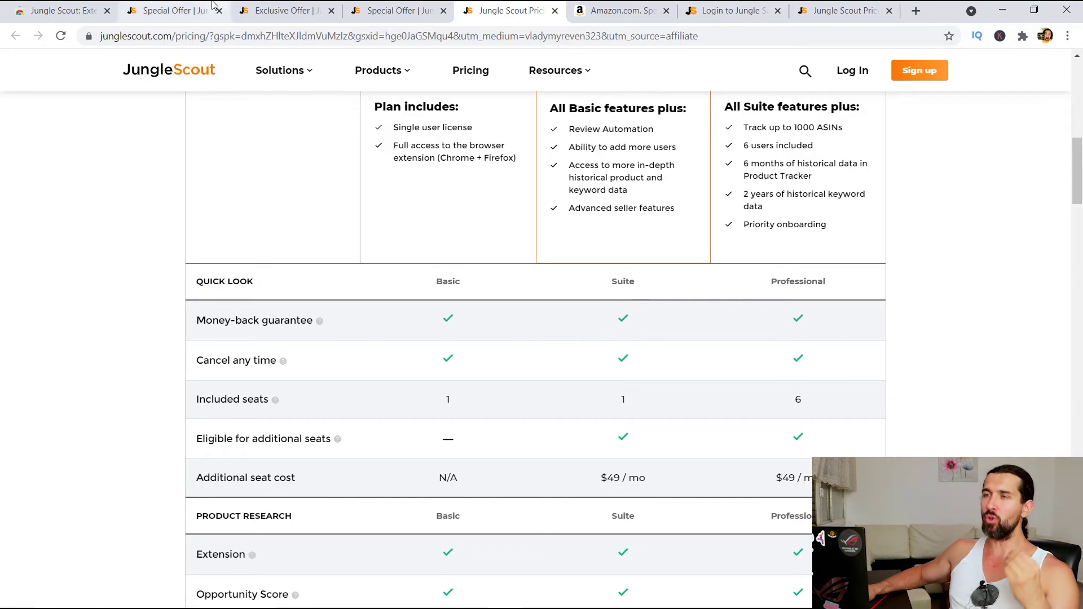
Review the 50%-off Suite offer at $34 a month, then bring up the exclusive offer tab.
{"action": "left_click", "coordinate": [188, 7]}
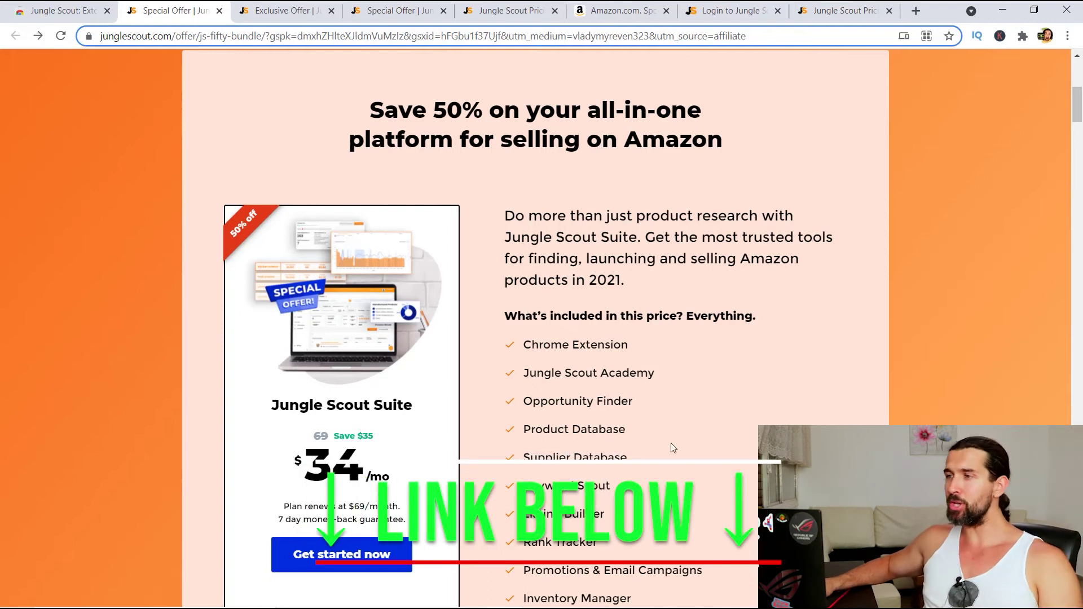
{"action": "scroll", "coordinate": [669, 395], "scroll_direction": "down", "scroll_amount": 2}
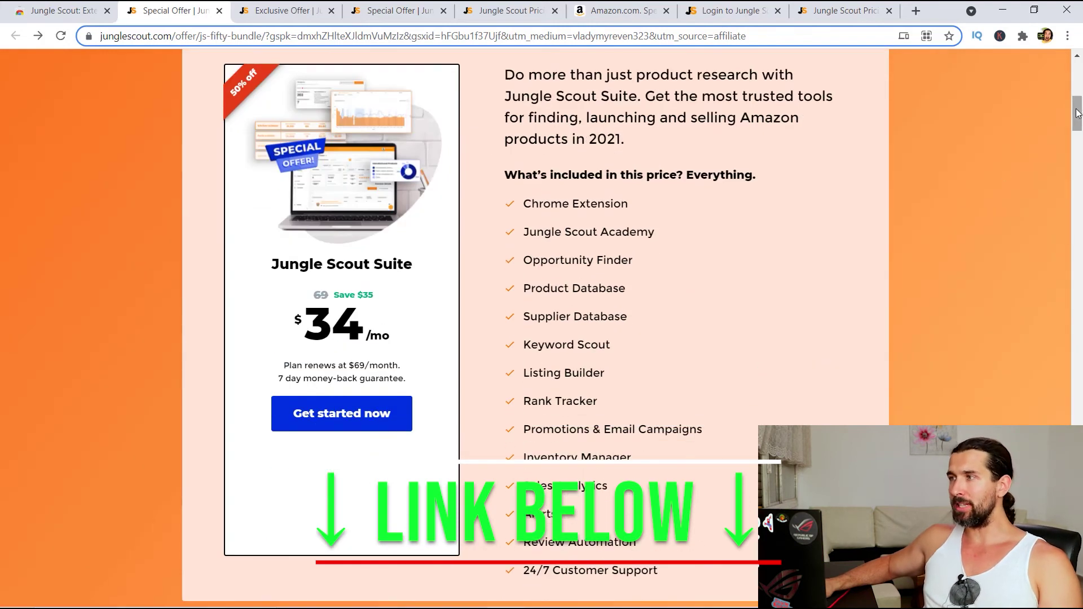
{"action": "mouse_move", "coordinate": [1077, 113]}
{"action": "left_mouse_down"}
{"action": "mouse_move", "coordinate": [1080, 319]}
{"action": "mouse_move", "coordinate": [1079, 130]}
{"action": "left_mouse_up"}
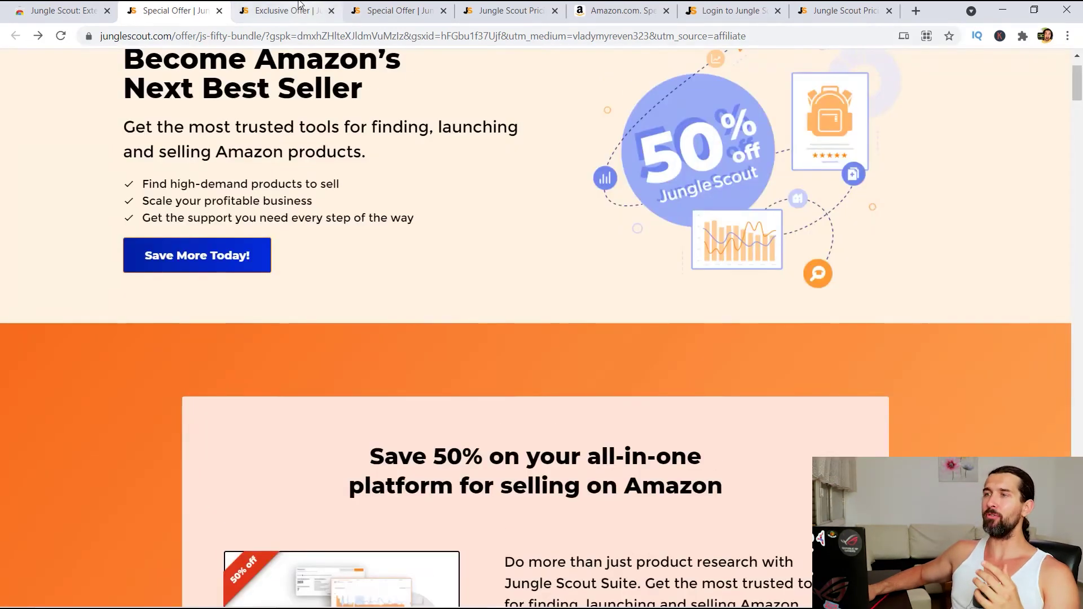
{"action": "left_click", "coordinate": [300, 6]}
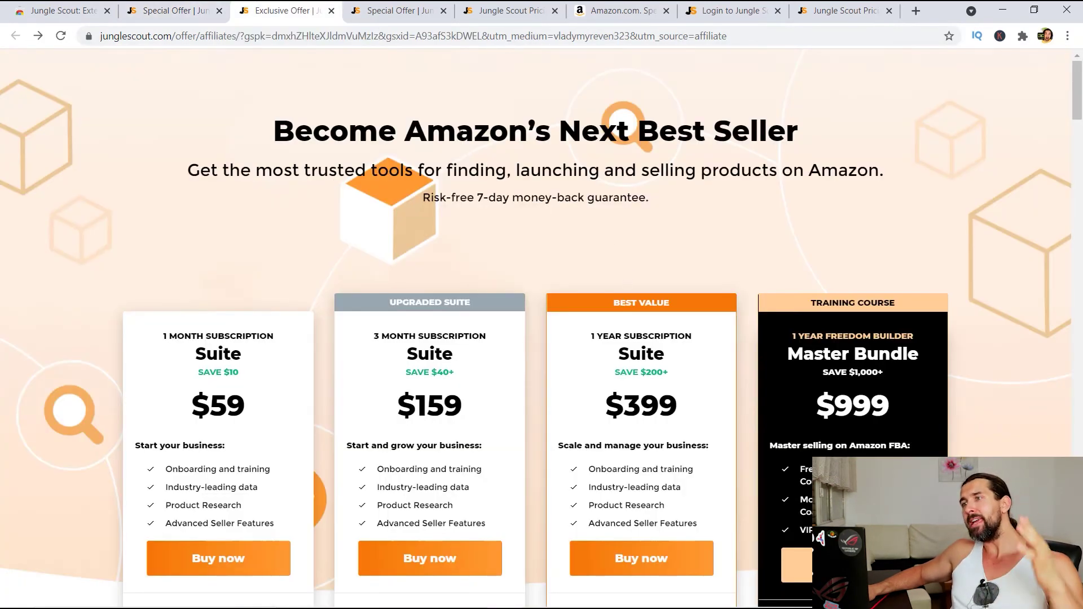
Scroll through the $59, $159 and $399 Suite plans, highlighting $59, down to the $999 Master Bundle.
{"action": "scroll", "coordinate": [535, 229], "scroll_direction": "down", "scroll_amount": 1}
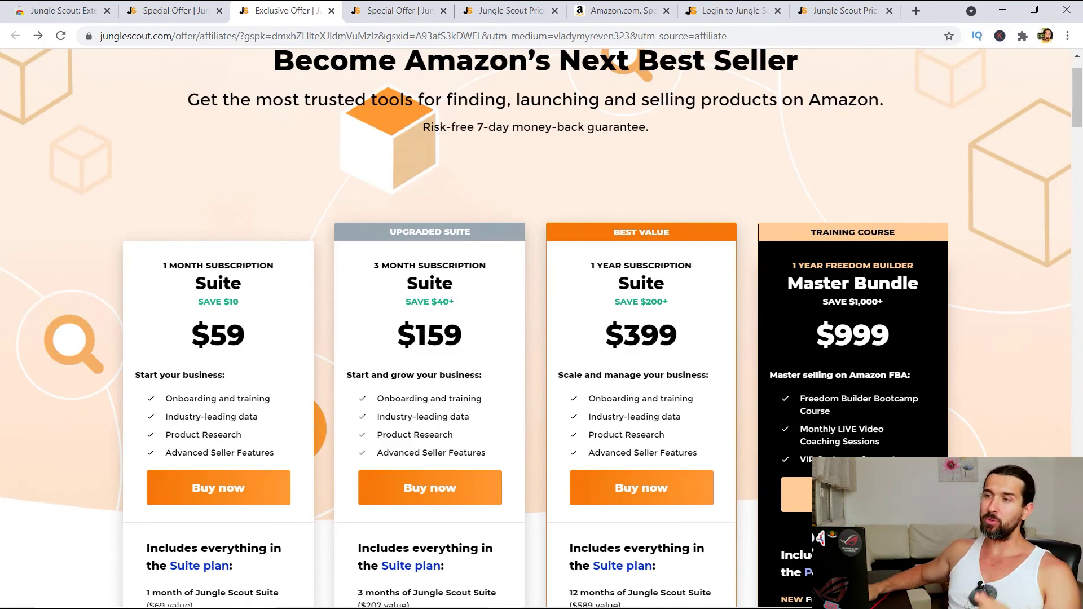
{"action": "double_click", "coordinate": [231, 335]}
{"action": "left_click", "coordinate": [239, 333]}
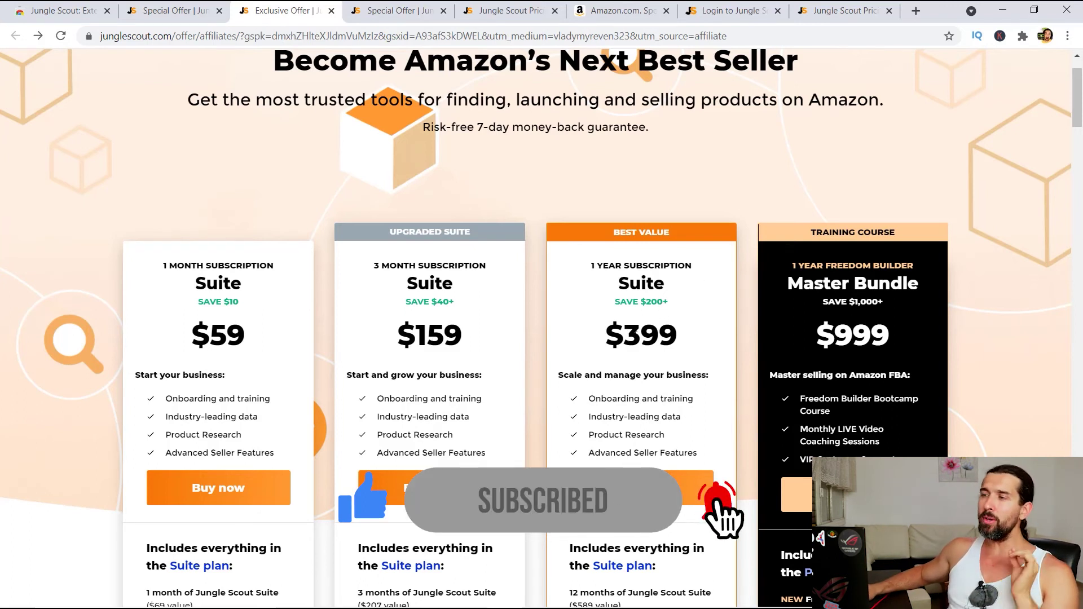
{"action": "scroll", "coordinate": [619, 295], "scroll_direction": "down", "scroll_amount": 1}
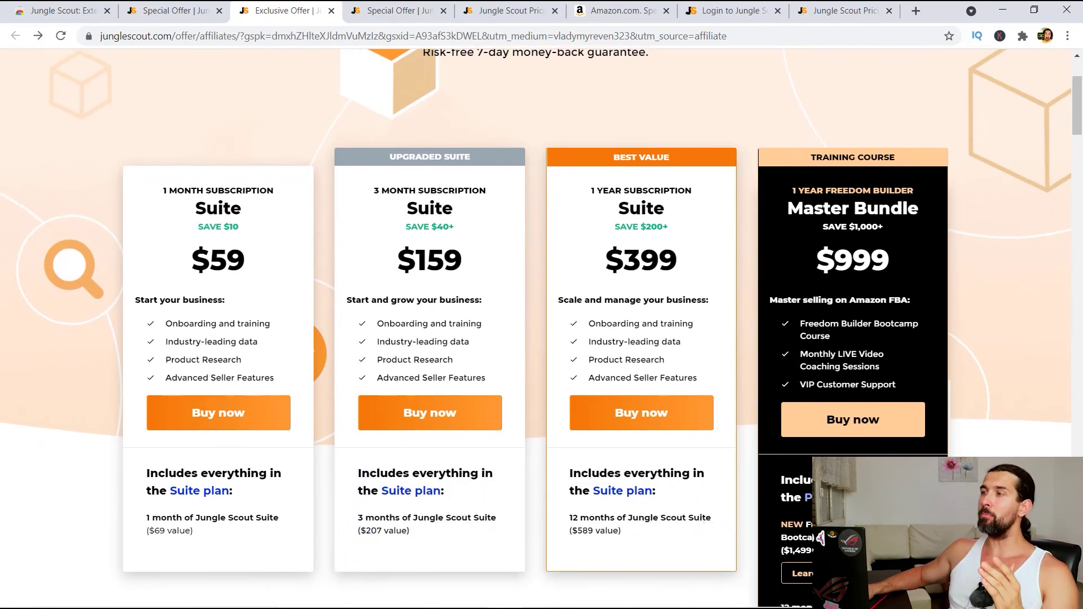
{"action": "scroll", "coordinate": [542, 327], "scroll_direction": "down", "scroll_amount": 2}
{"action": "scroll", "coordinate": [541, 326], "scroll_direction": "down", "scroll_amount": 2}
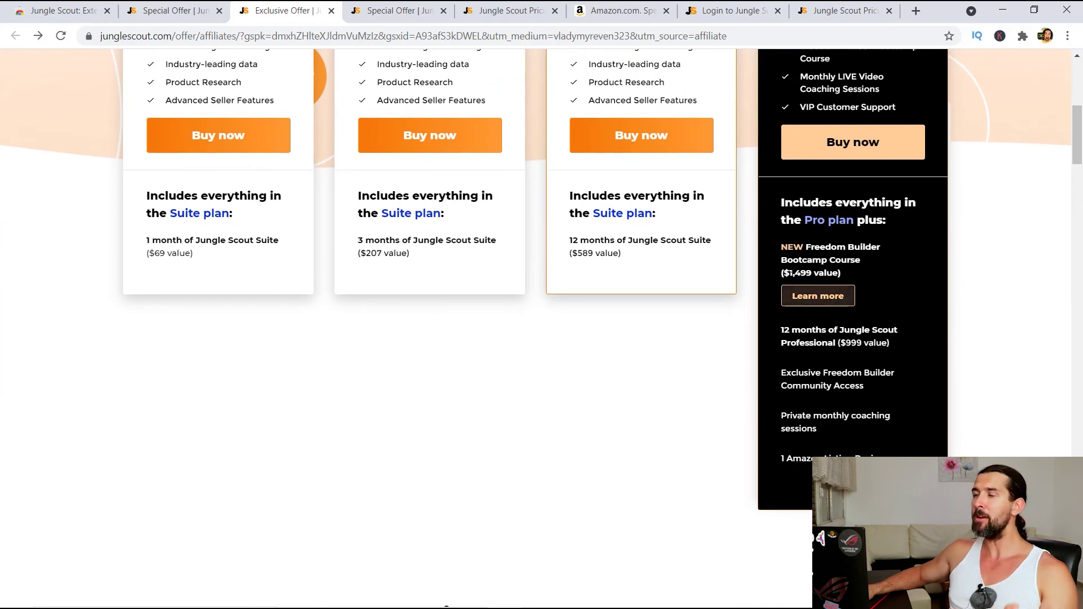
{"action": "scroll", "coordinate": [769, 296], "scroll_direction": "up", "scroll_amount": 3}
{"action": "scroll", "coordinate": [842, 389], "scroll_direction": "down", "scroll_amount": 1}
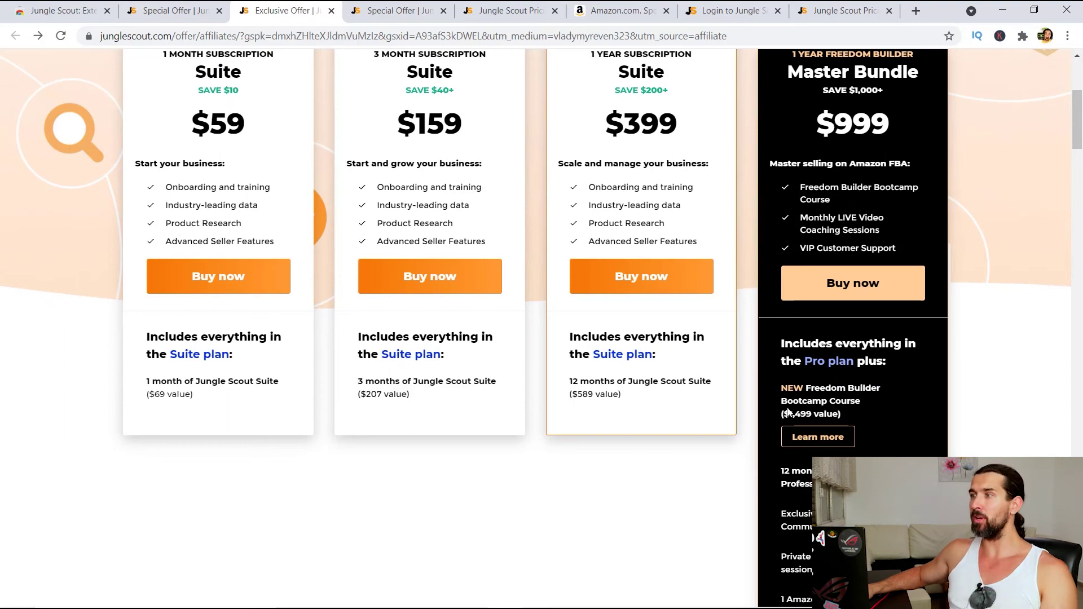
{"action": "scroll", "coordinate": [790, 398], "scroll_direction": "up", "scroll_amount": 5}
{"action": "scroll", "coordinate": [585, 283], "scroll_direction": "down", "scroll_amount": 2}
{"action": "scroll", "coordinate": [584, 283], "scroll_direction": "down", "scroll_amount": 1}
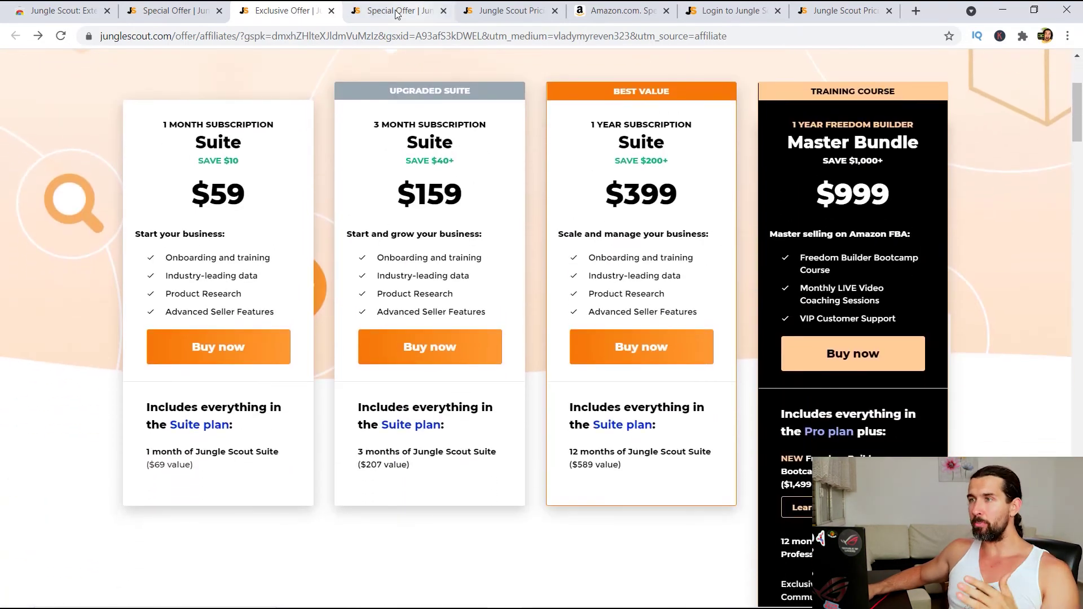
Open the 3-, 9- and 12-month Suite bundle offer and highlight the $373 nine-month price.
{"action": "left_click", "coordinate": [393, 11]}
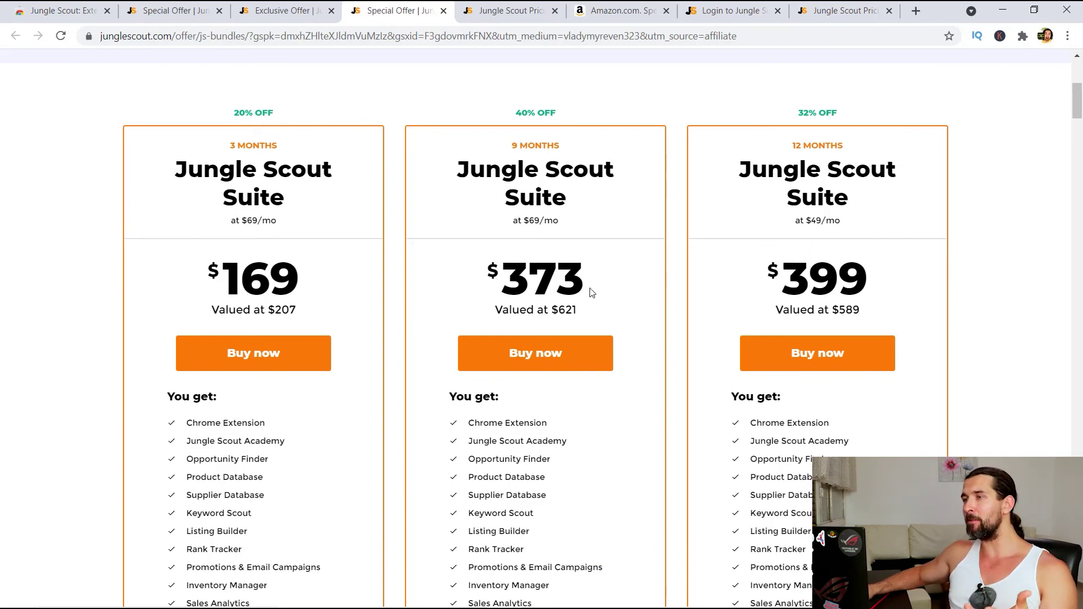
{"action": "double_click", "coordinate": [556, 271]}
{"action": "left_click", "coordinate": [559, 272]}
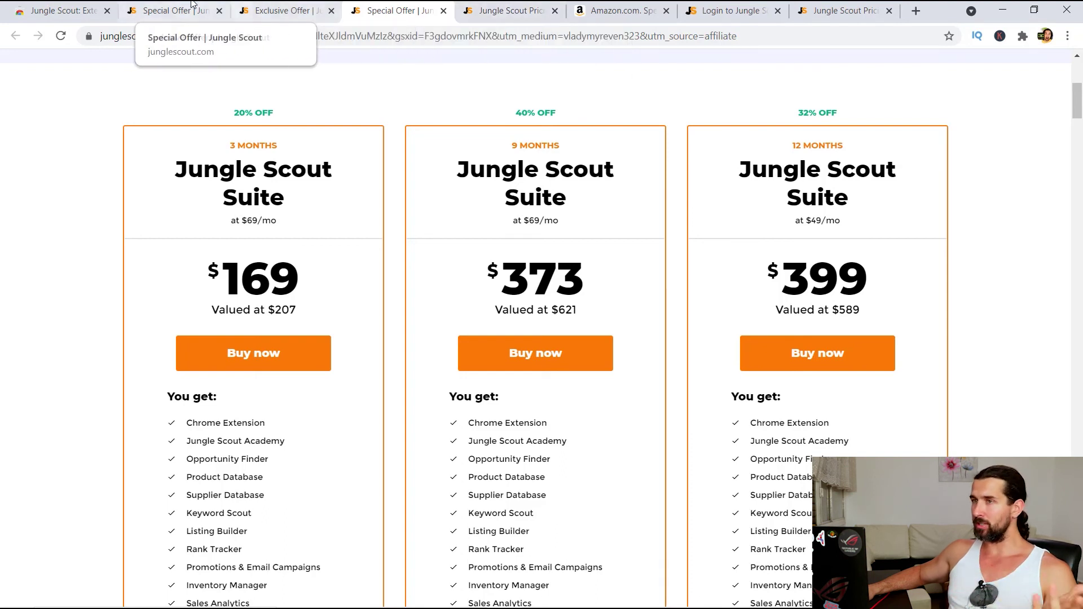
Return to the 50%-off Suite offer and start sign-up at $34.00 for the first month.
{"action": "left_click", "coordinate": [169, 10]}
{"action": "scroll", "coordinate": [371, 147], "scroll_direction": "down", "scroll_amount": 10}
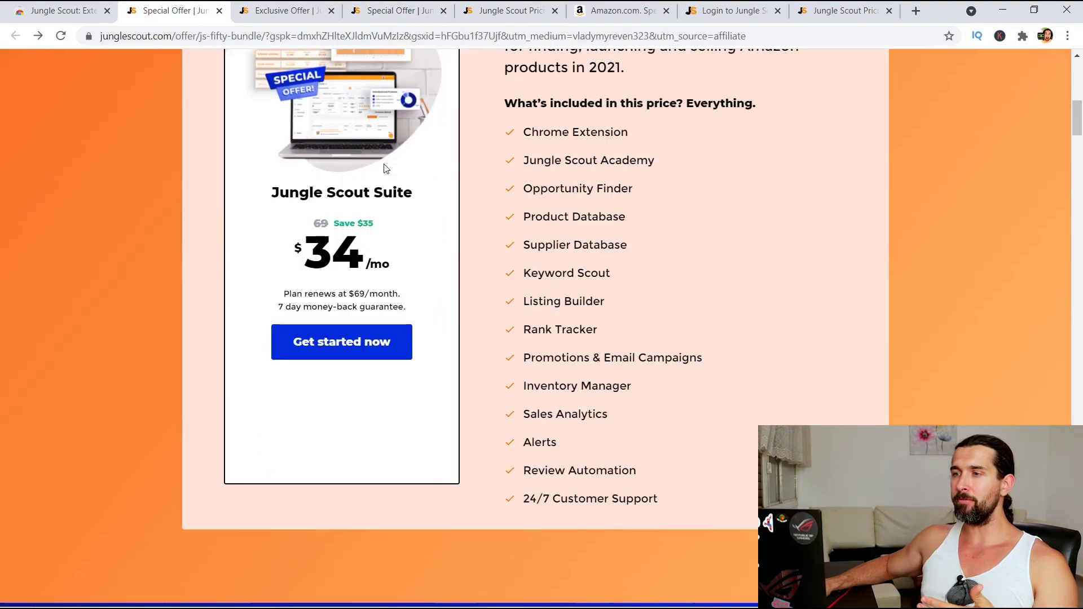
{"action": "left_click", "coordinate": [359, 344]}
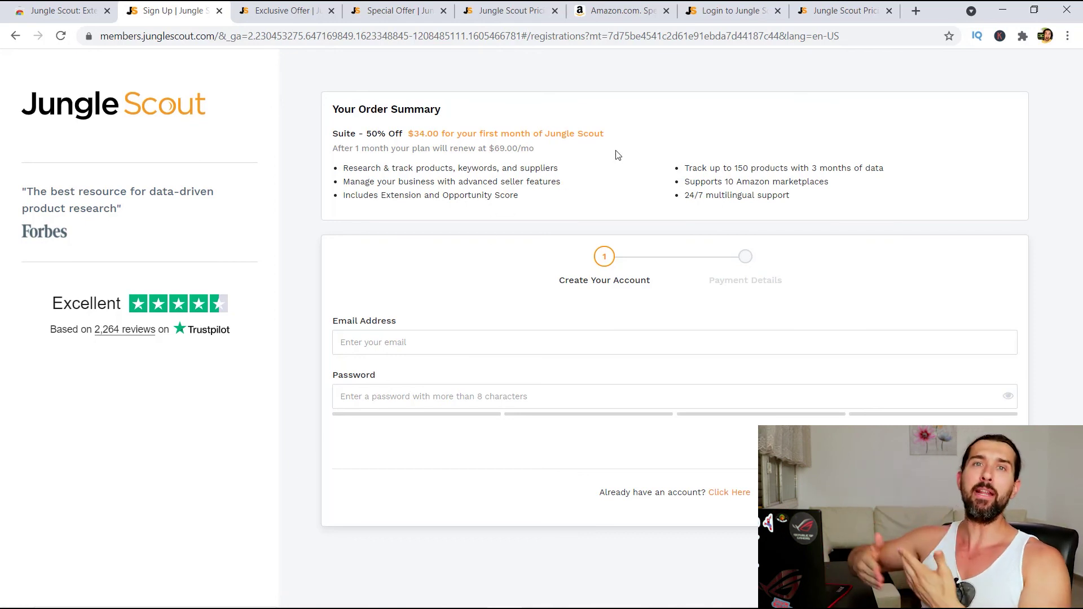
Switch from the 50%-off Suite sign-up form to the 'Login to Jungle Scout' extension page.
{"action": "left_click", "coordinate": [723, 13]}
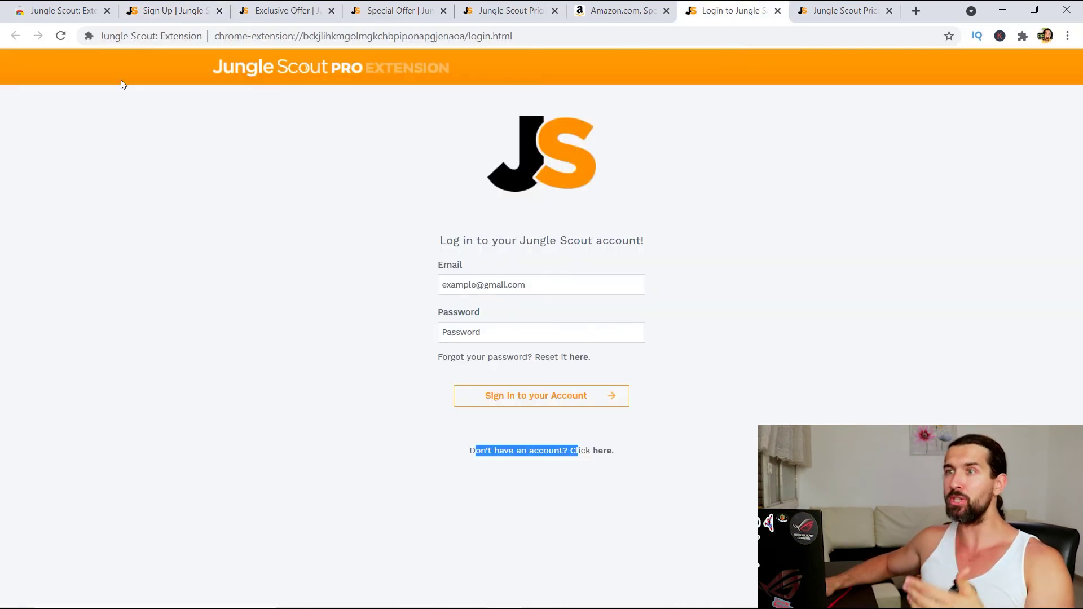
Return to the Jungle Scout: Extension listing in the Chrome Web Store, showing related extensions like Helium 10.
{"action": "left_click", "coordinate": [17, 13]}
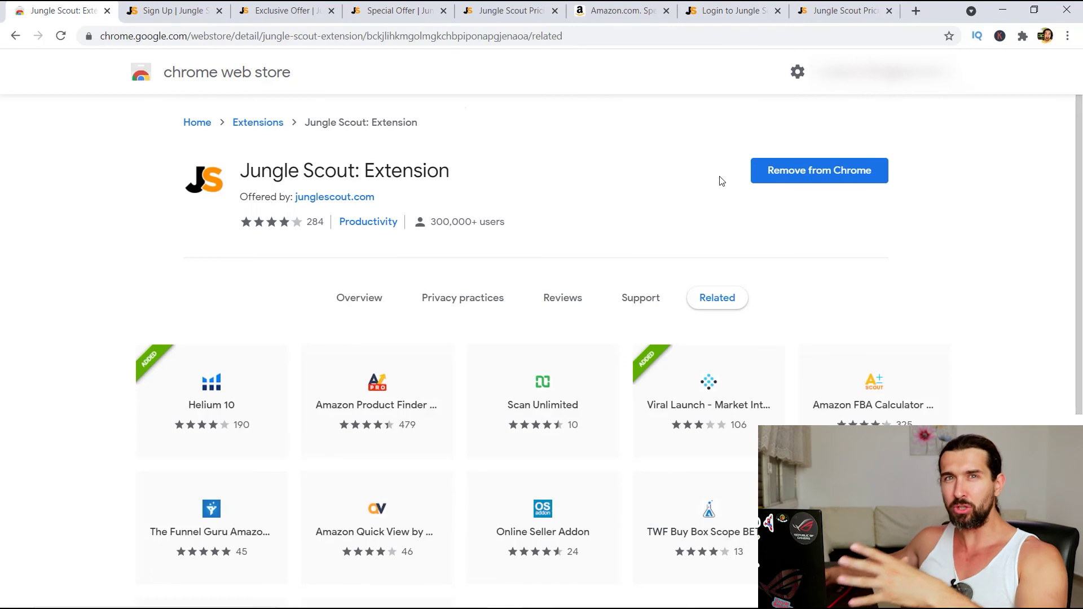